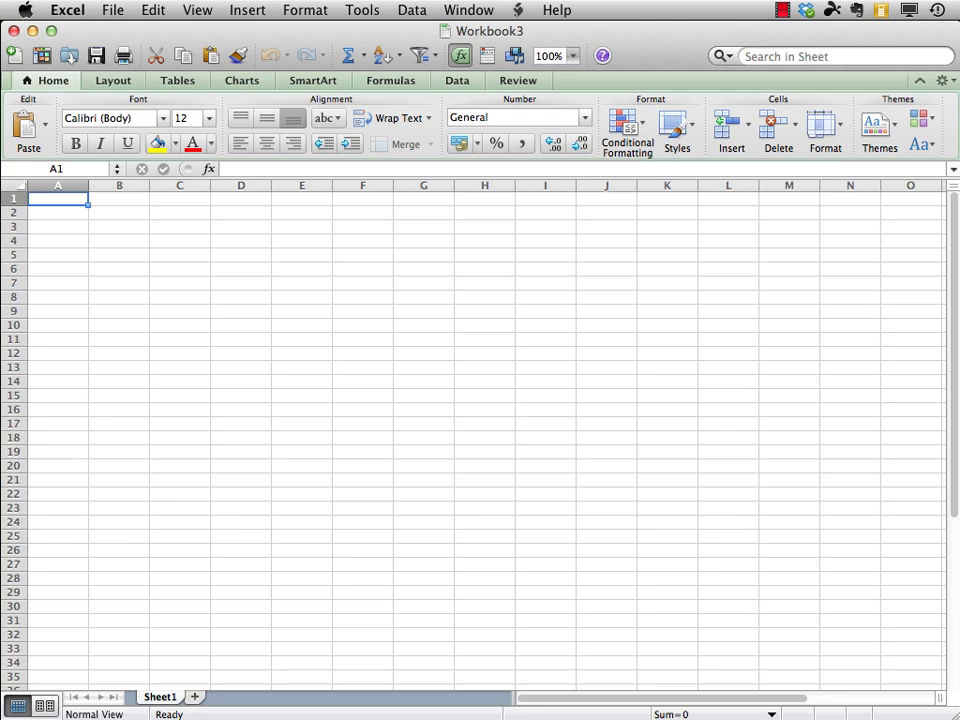
- Save the workbook in the Welcome & Orientation Module folder, naming it with the owner's surname followed by "-Bowling"
{"action": "left_click", "coordinate": [111, 11]}
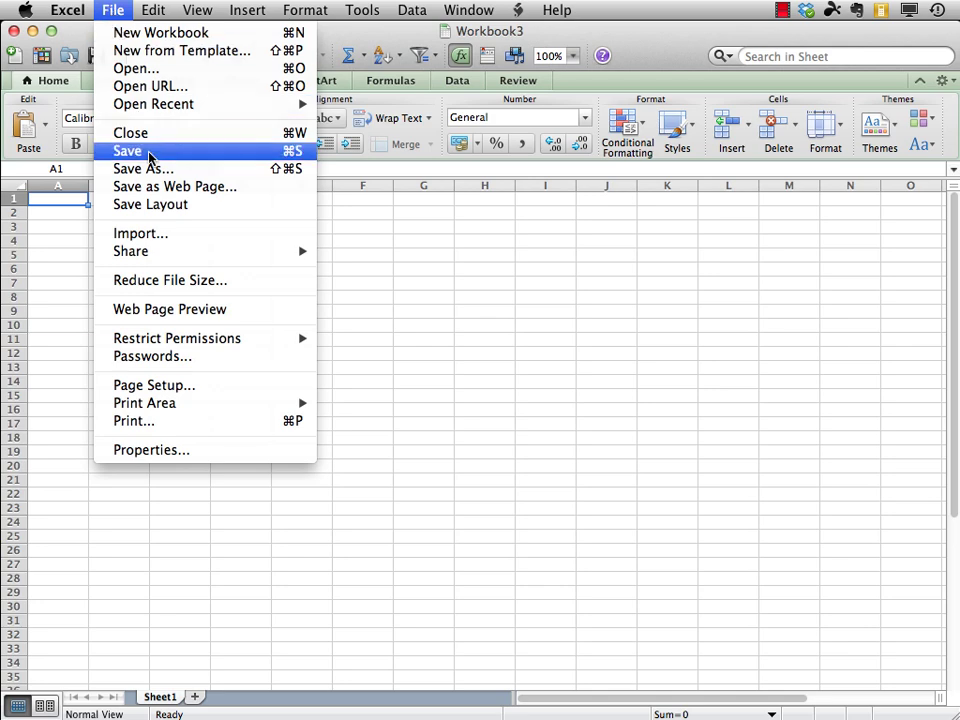
{"action": "left_click", "coordinate": [125, 168]}
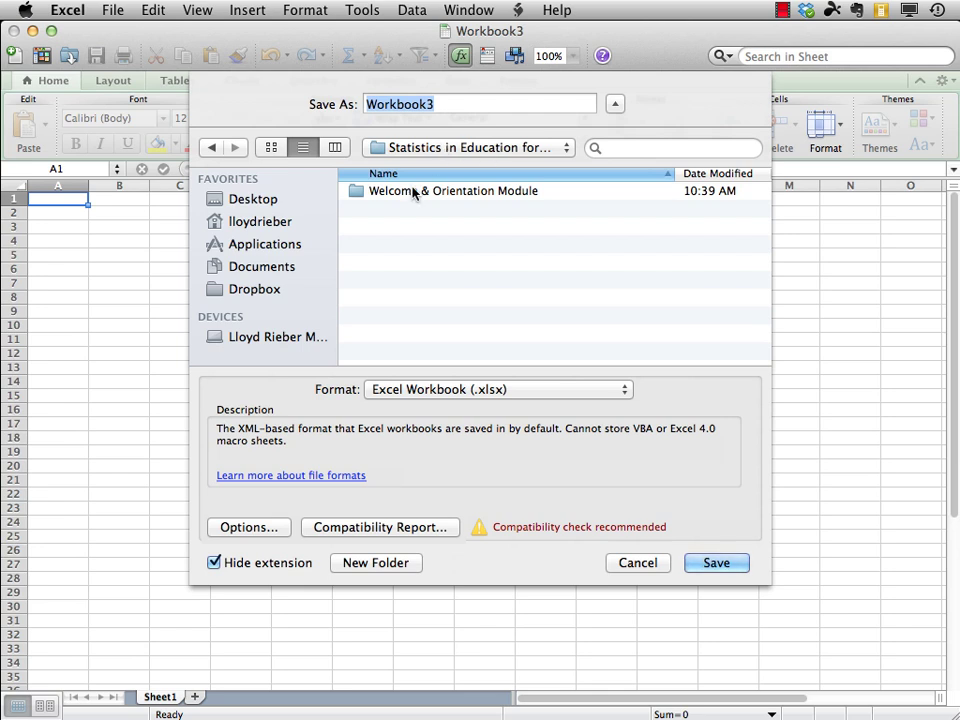
{"action": "double_click", "coordinate": [357, 192]}
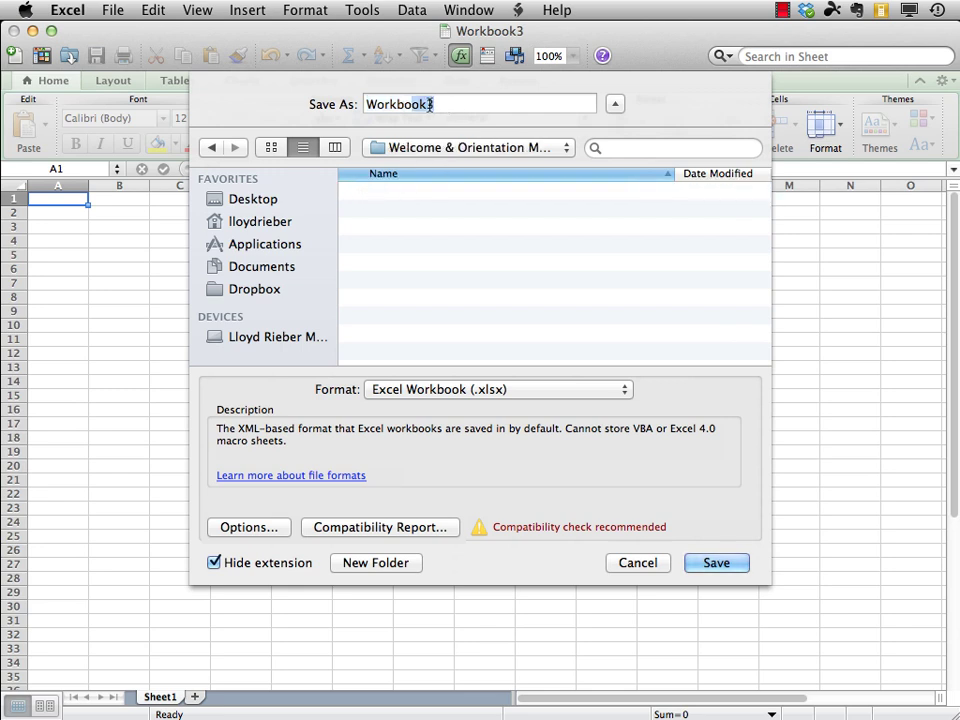
{"action": "left_click_drag", "start_coordinate": [440, 104], "coordinate": [336, 102]}
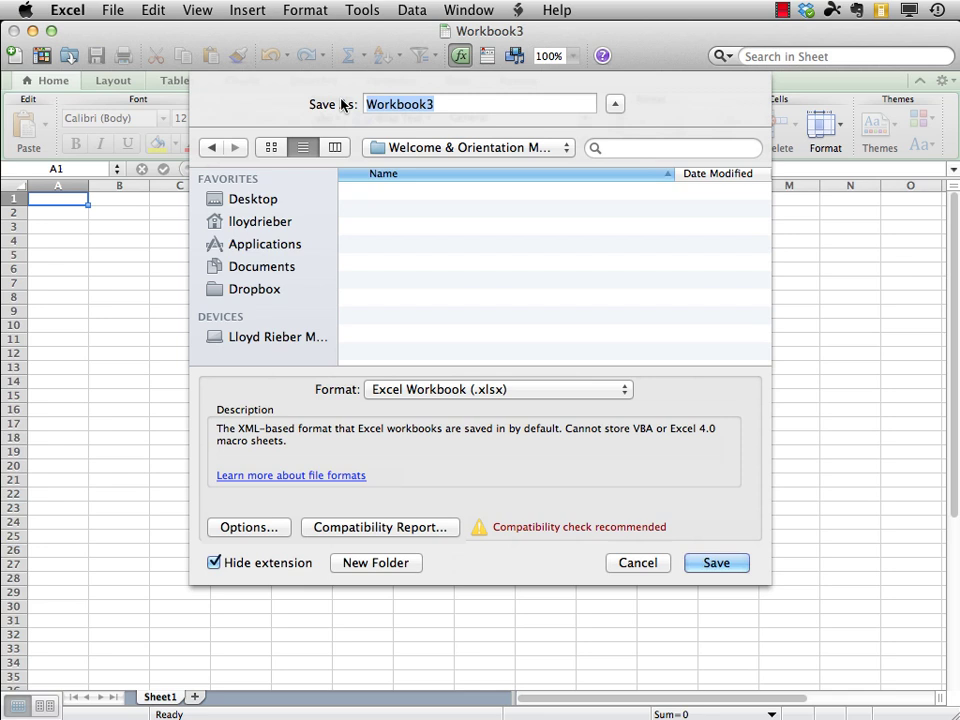
{"action": "type", "text": "Rieber-"}
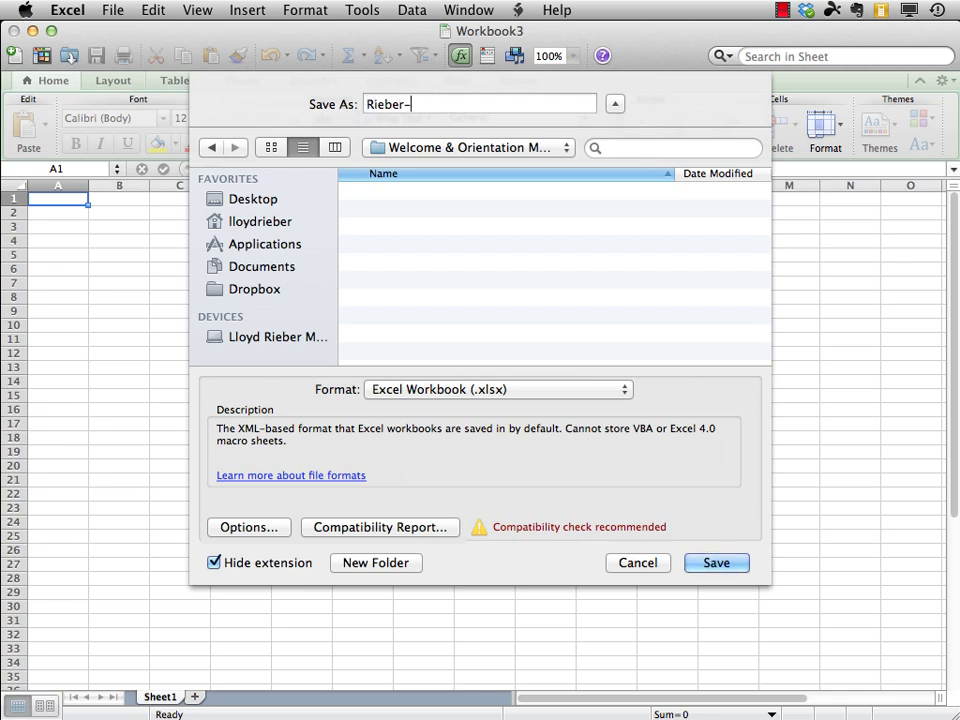
{"action": "type", "text": "Bowling"}
{"action": "left_click", "coordinate": [716, 563]}
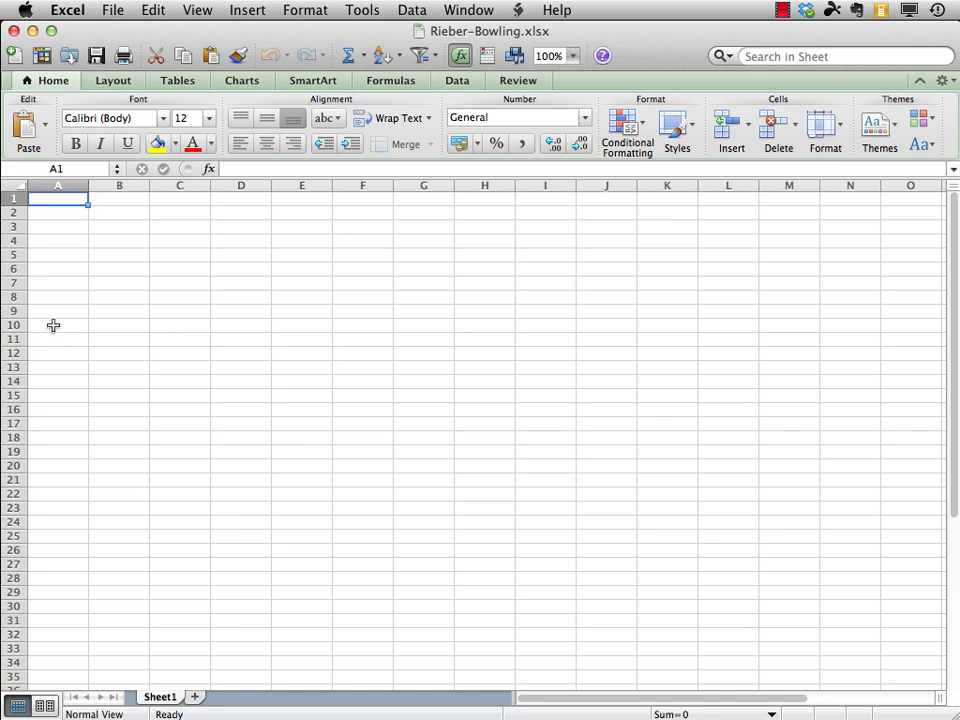
- Enter the column headings Name, Score 1, Score 2, Score 3 and Average across cells A10 to E10
{"action": "left_click", "coordinate": [50, 324]}
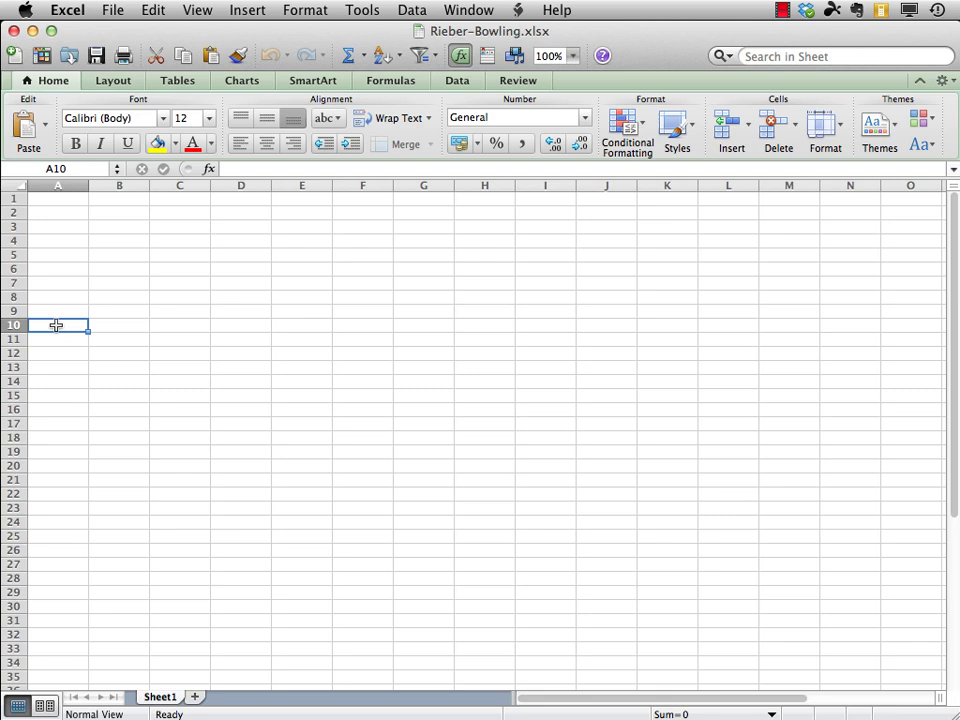
{"action": "type", "text": "Name"}
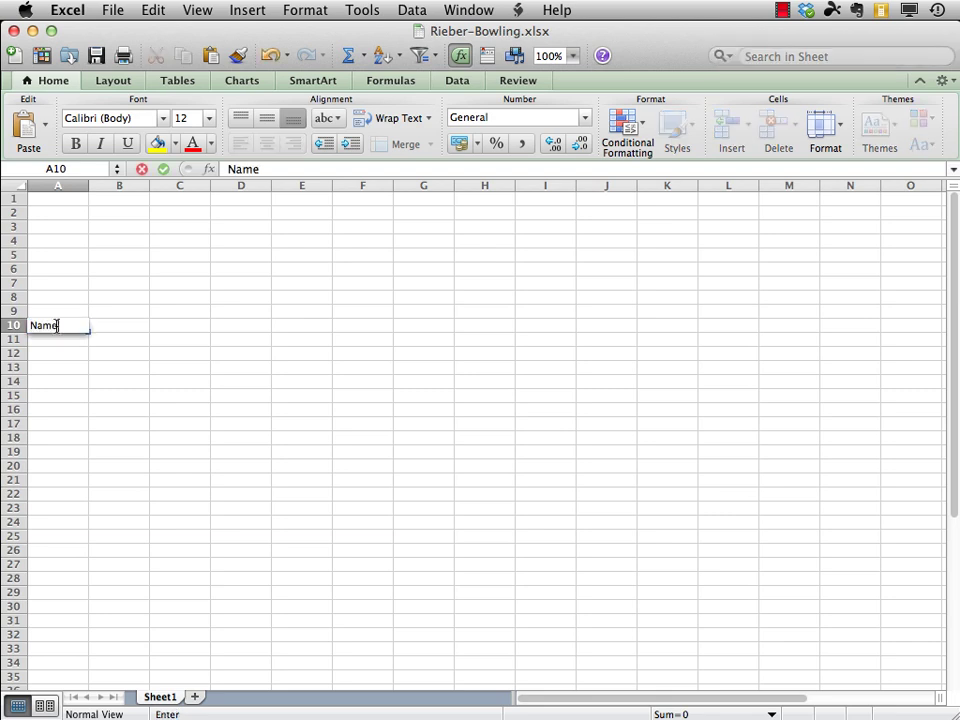
{"action": "key", "text": "Tab"}
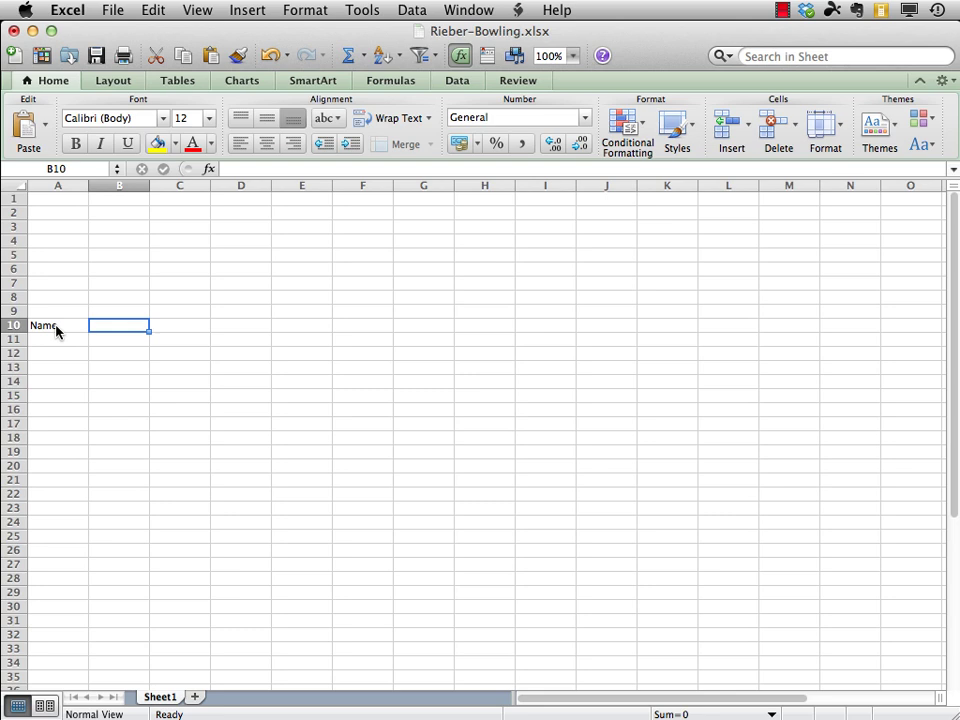
{"action": "type", "text": "Score"}
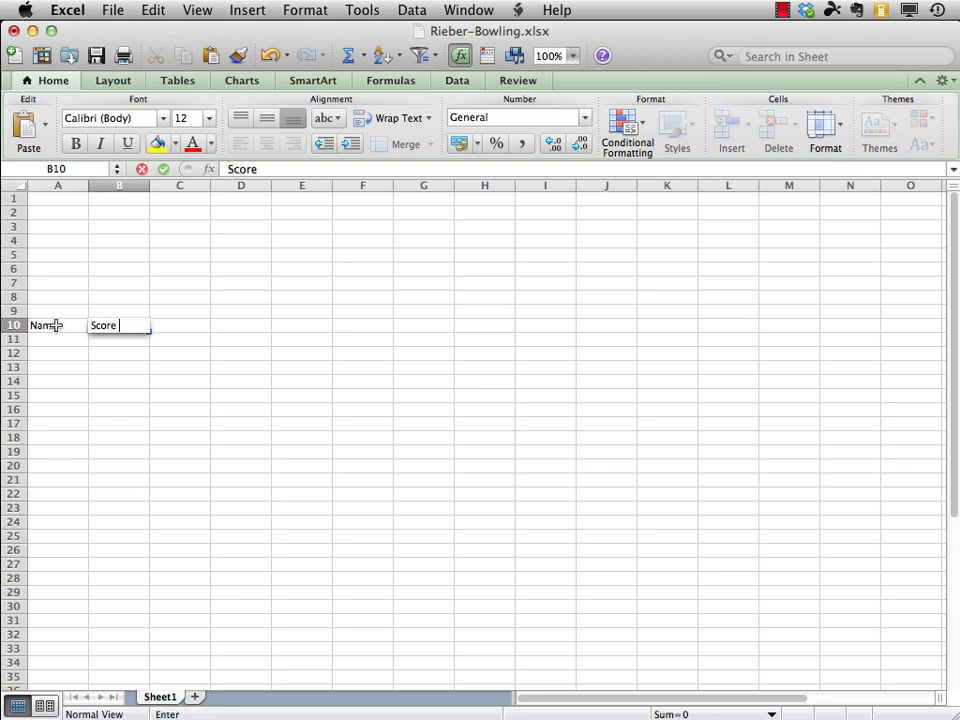
{"action": "type", "text": "1"}
{"action": "key", "text": "Tab"}
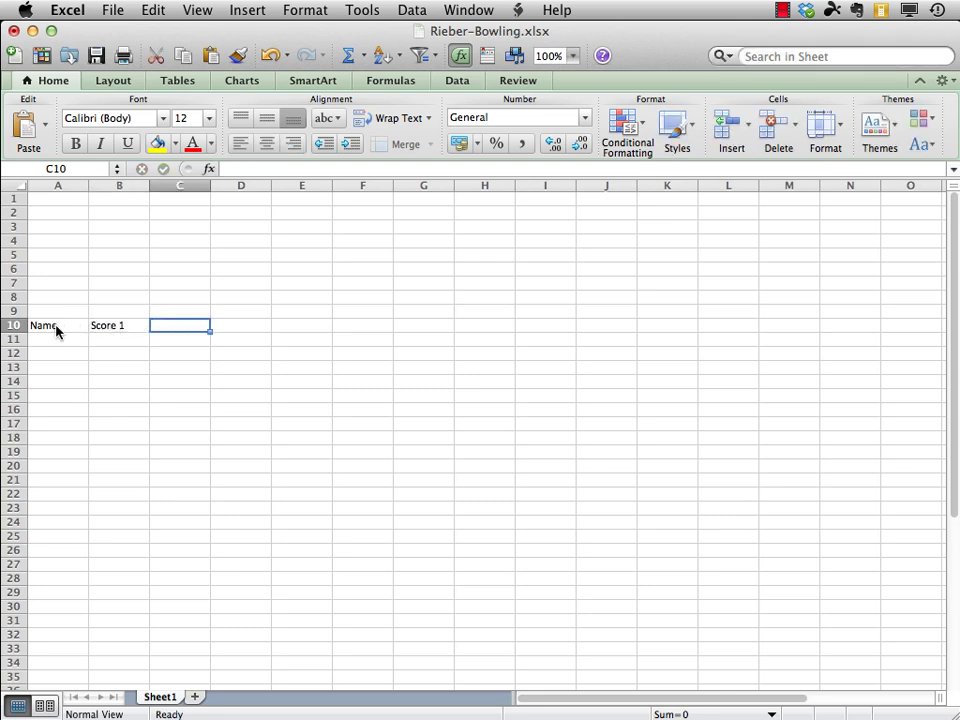
{"action": "type", "text": "Score"}
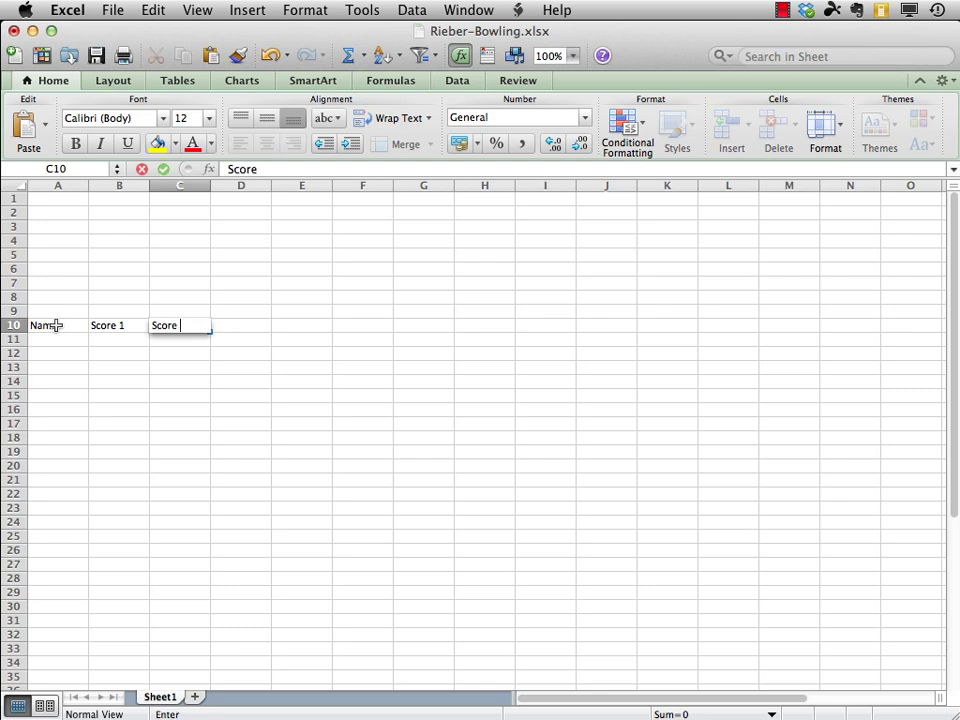
{"action": "type", "text": " 2"}
{"action": "key", "text": "Tab"}
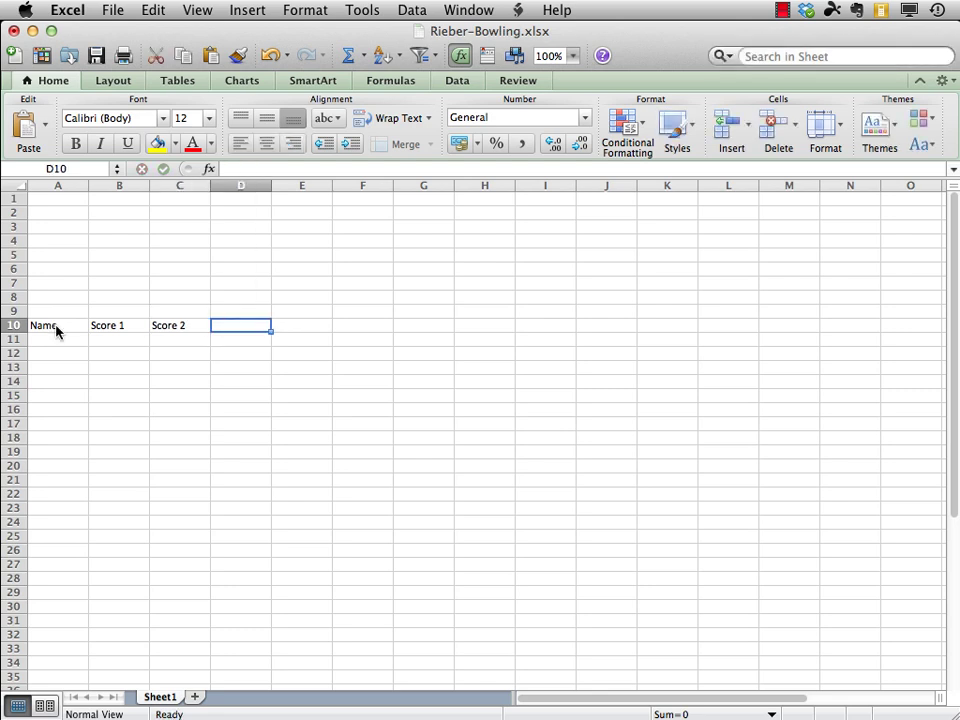
{"action": "type", "text": "Score "}
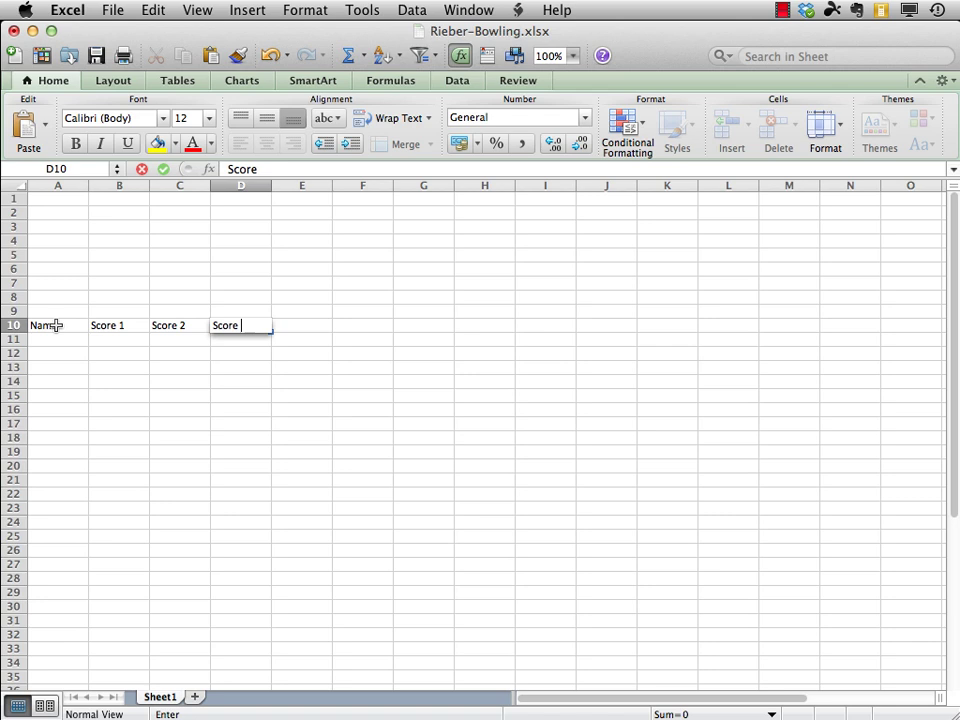
{"action": "type", "text": "3"}
{"action": "key", "text": "Tab"}
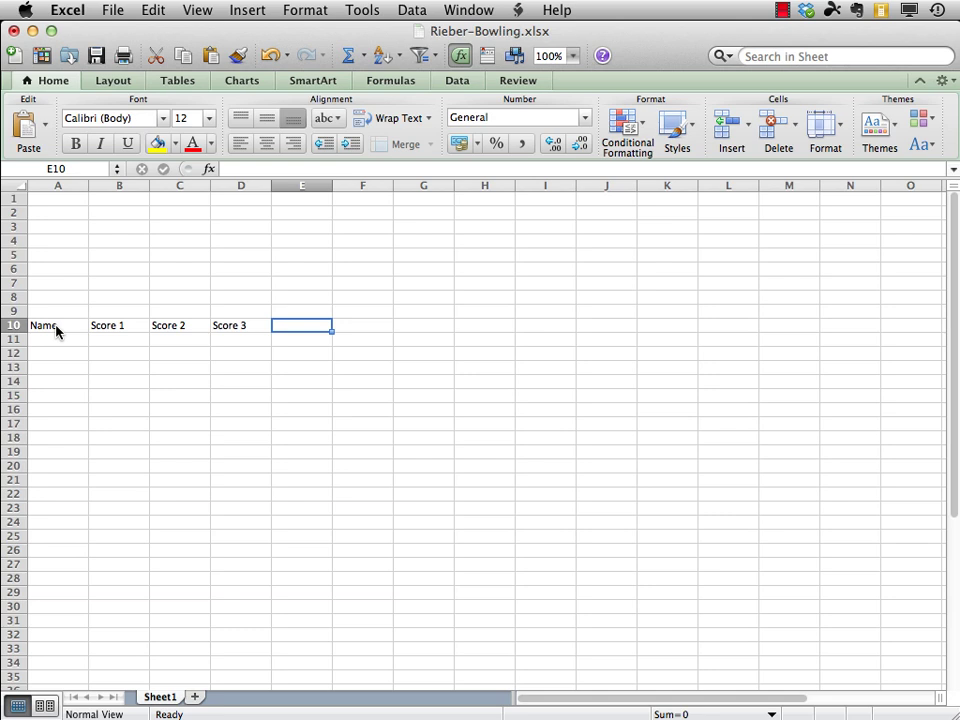
{"action": "type", "text": "Average"}
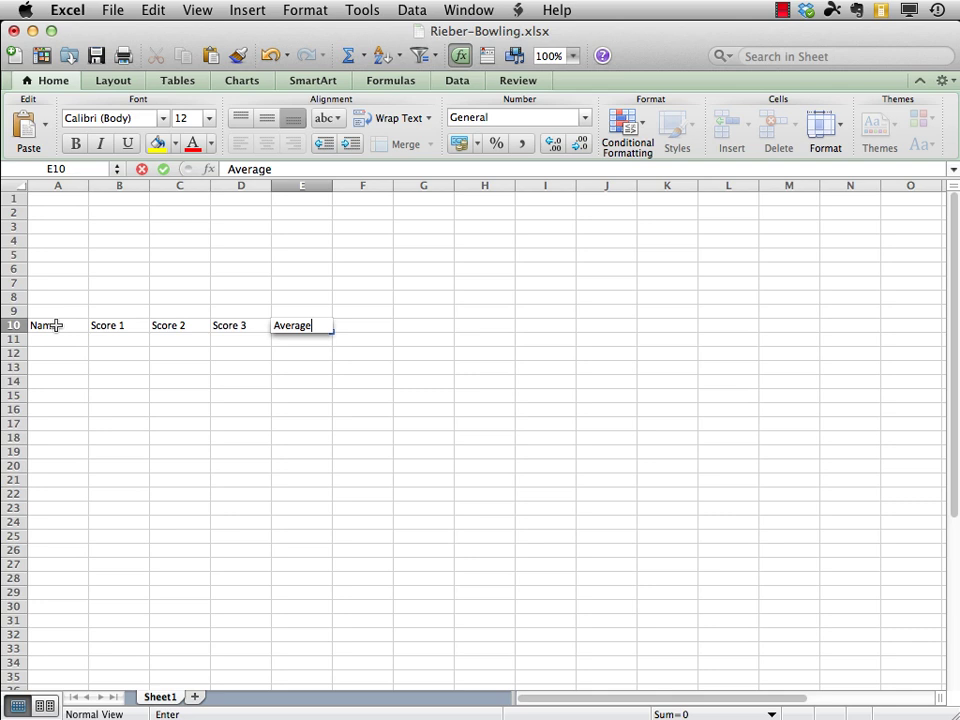
{"action": "key", "text": "Return"}
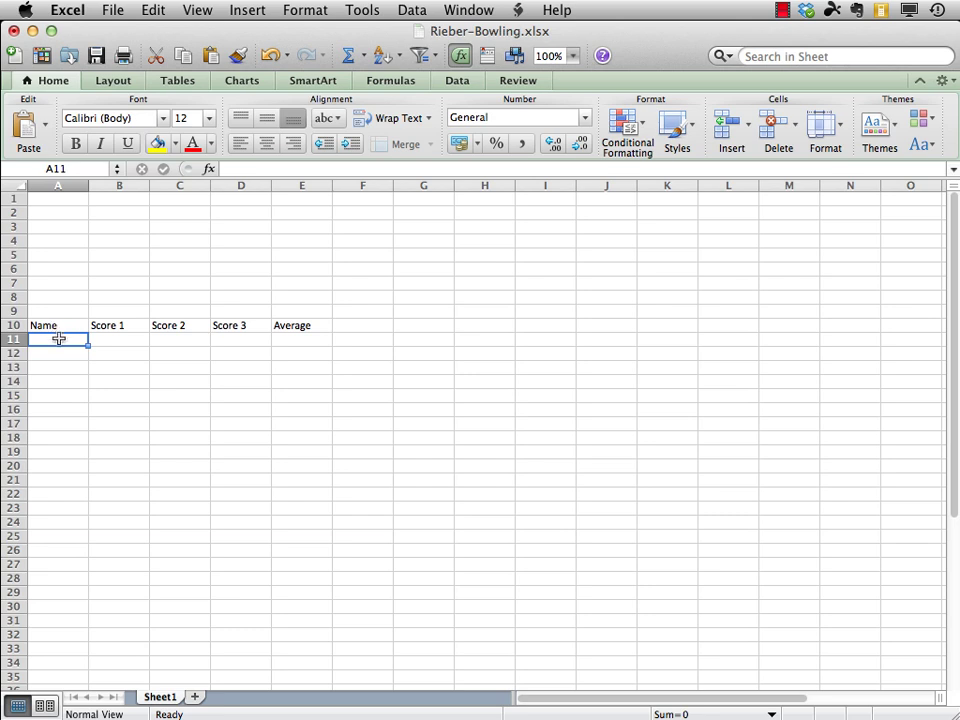
- Enter the four bowlers' first names in alphabetical order under the Name heading, in cells A11 to A14
{"action": "type", "text": "Anne"}
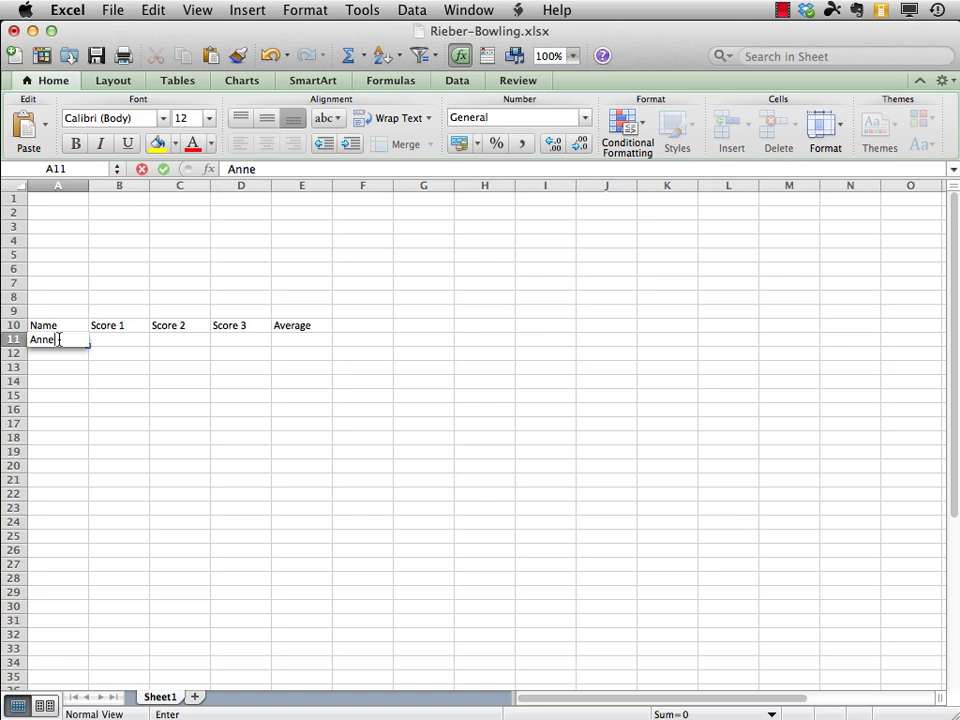
{"action": "key", "text": "Return"}
{"action": "type", "text": "Bob"}
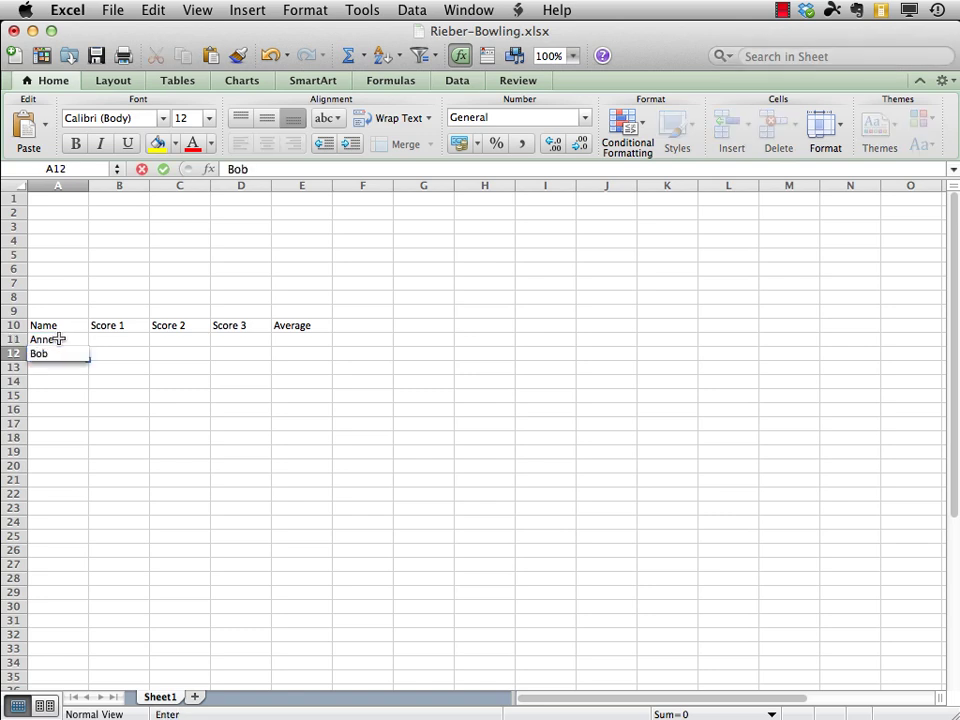
{"action": "key", "text": "Return"}
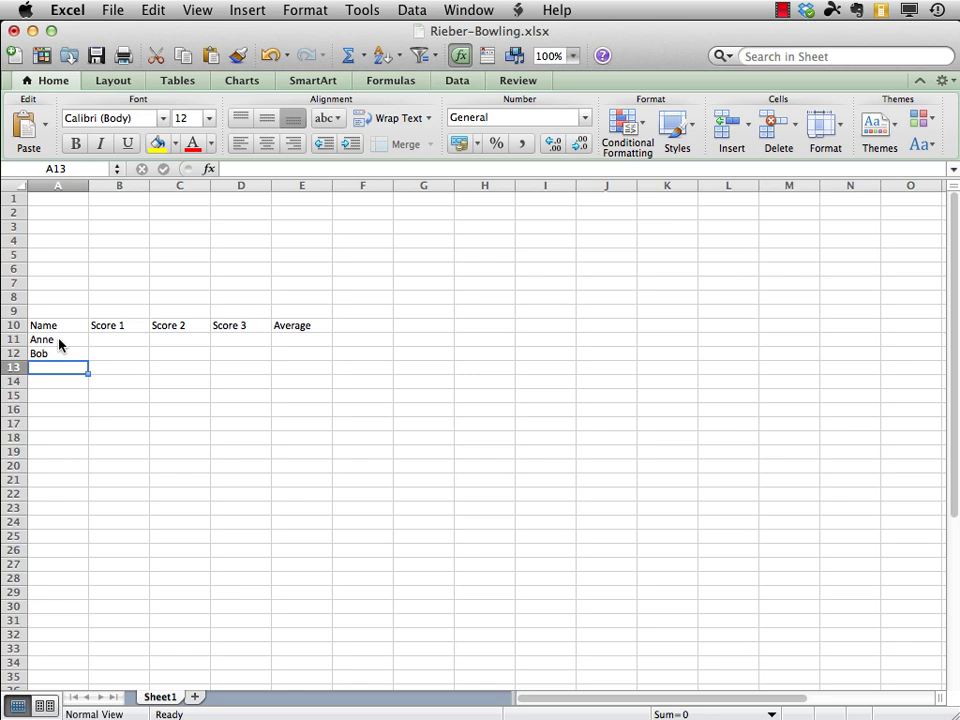
{"action": "type", "text": "Cindy"}
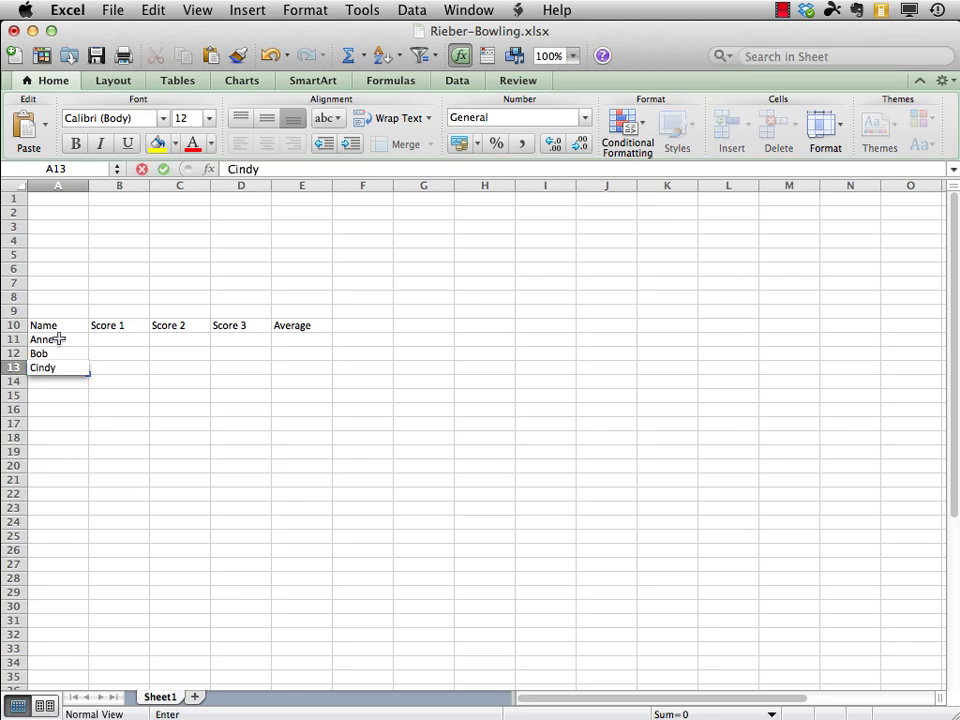
{"action": "key", "text": "Return"}
{"action": "type", "text": "Don"}
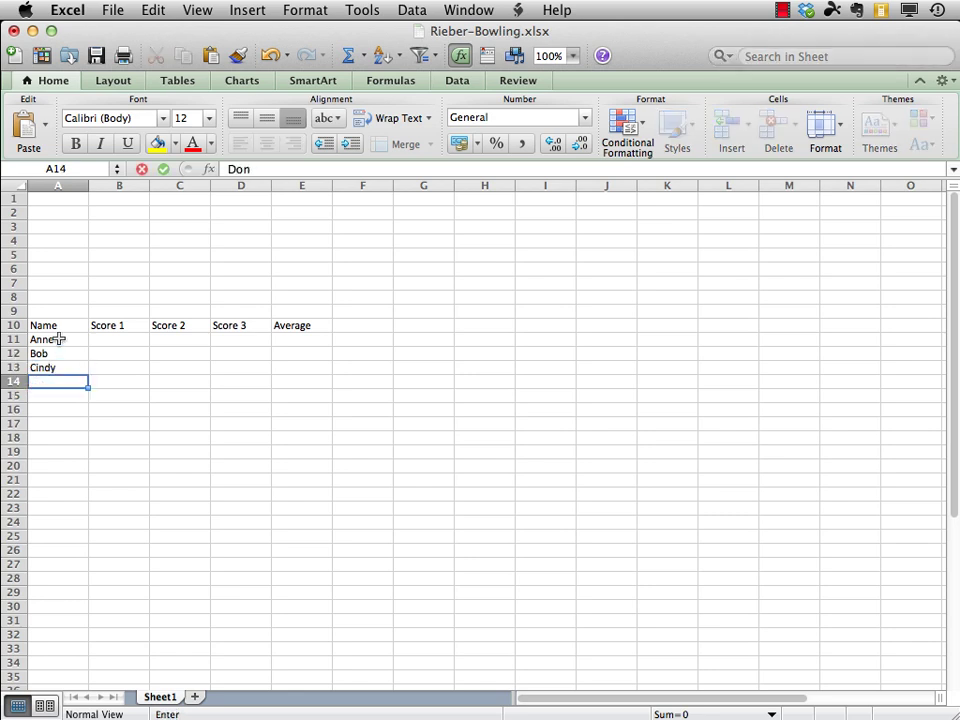
{"action": "key", "text": "Return"}
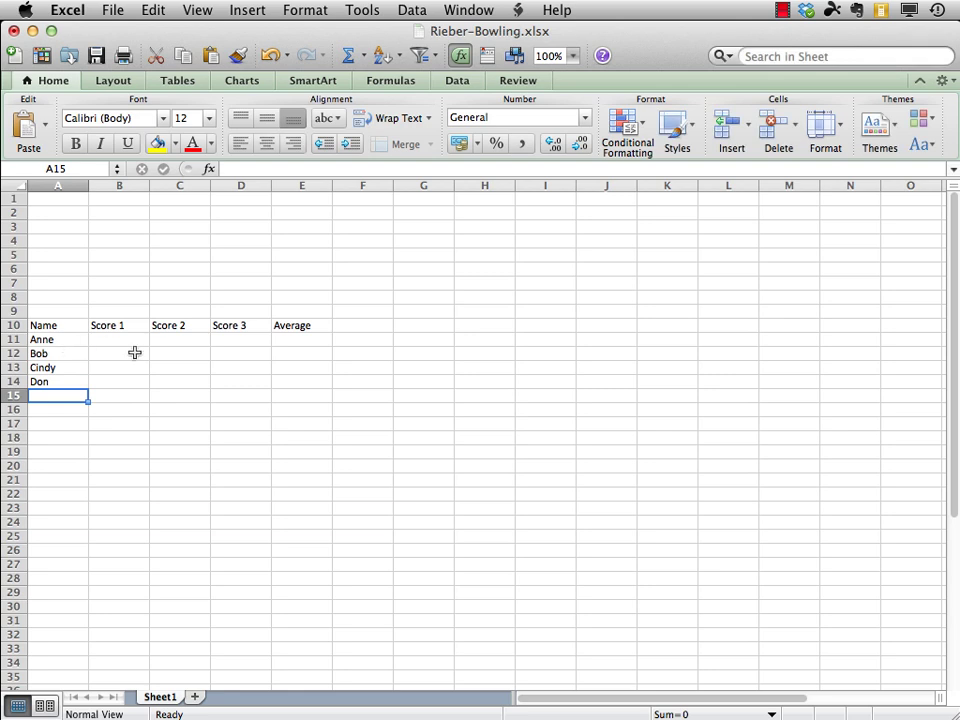
- Enter the first bowler's three scores, 176, 165 and 179, in cells B11 to D11
{"action": "left_click", "coordinate": [130, 341]}
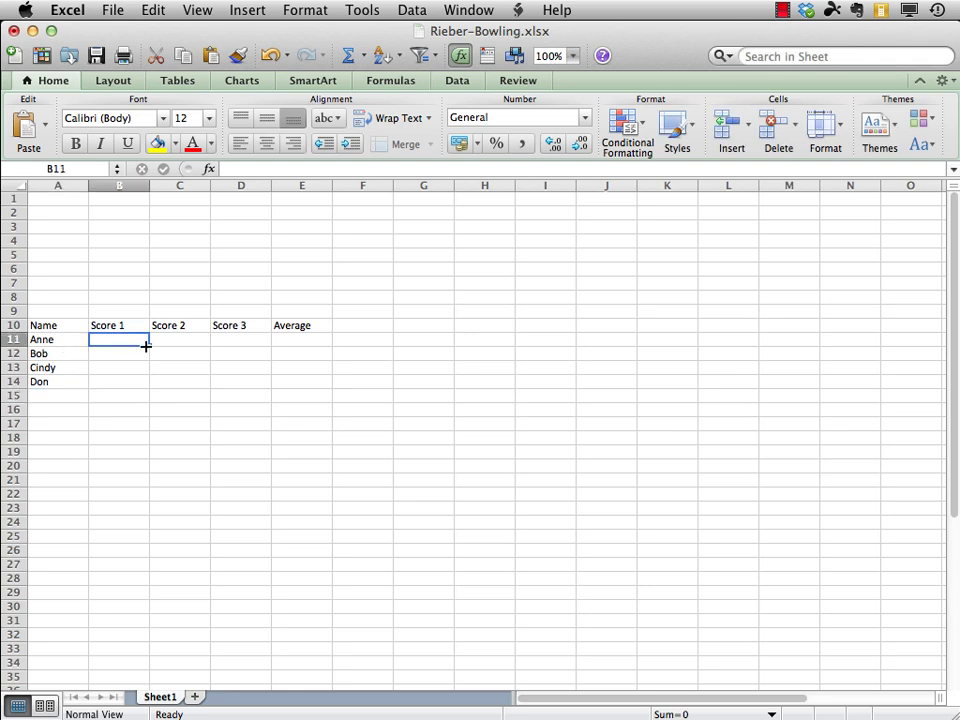
{"action": "type", "text": "176"}
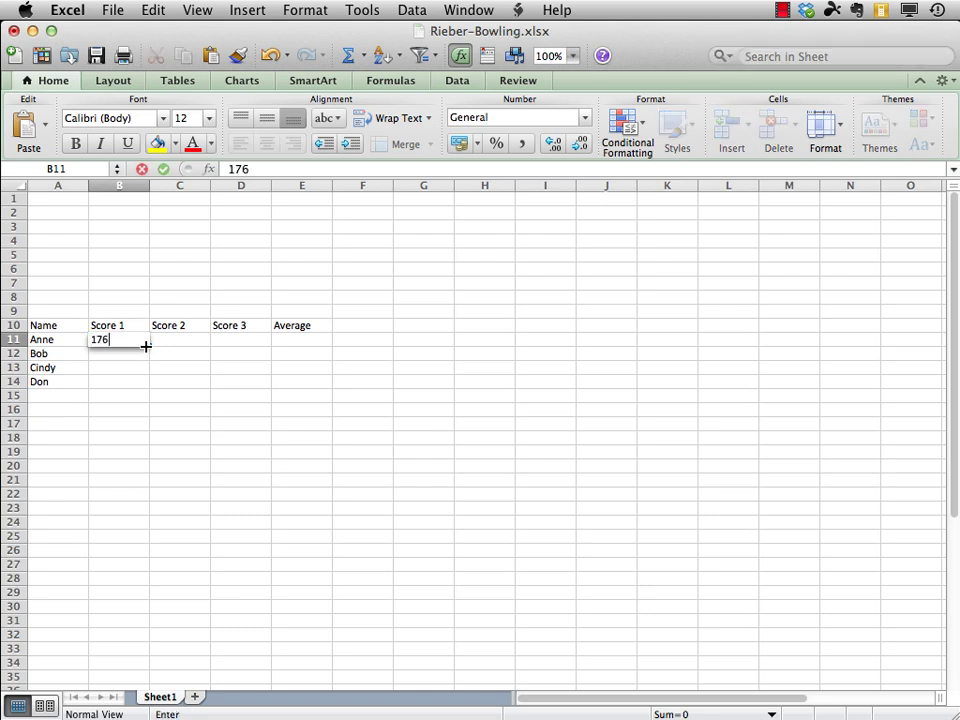
{"action": "key", "text": "Tab"}
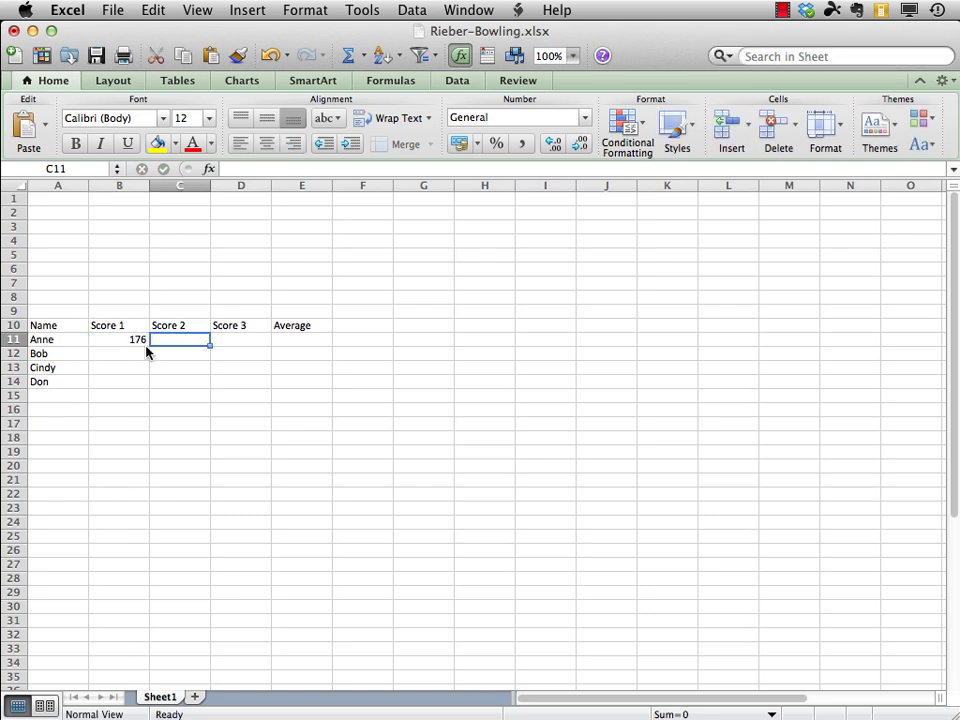
{"action": "type", "text": "165"}
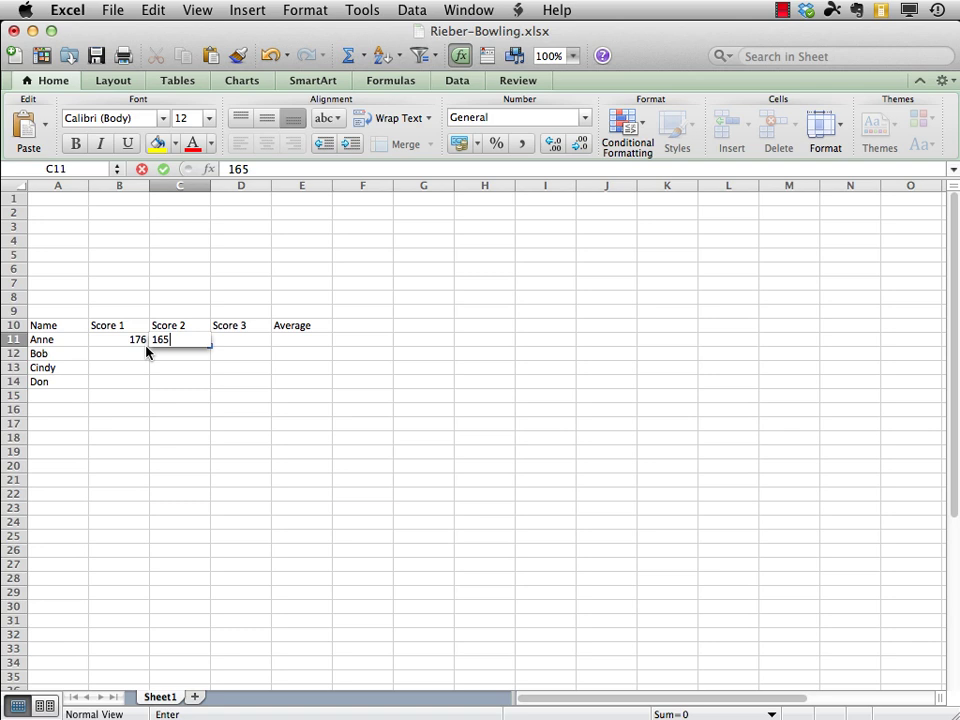
{"action": "key", "text": "Tab"}
{"action": "type", "text": "179"}
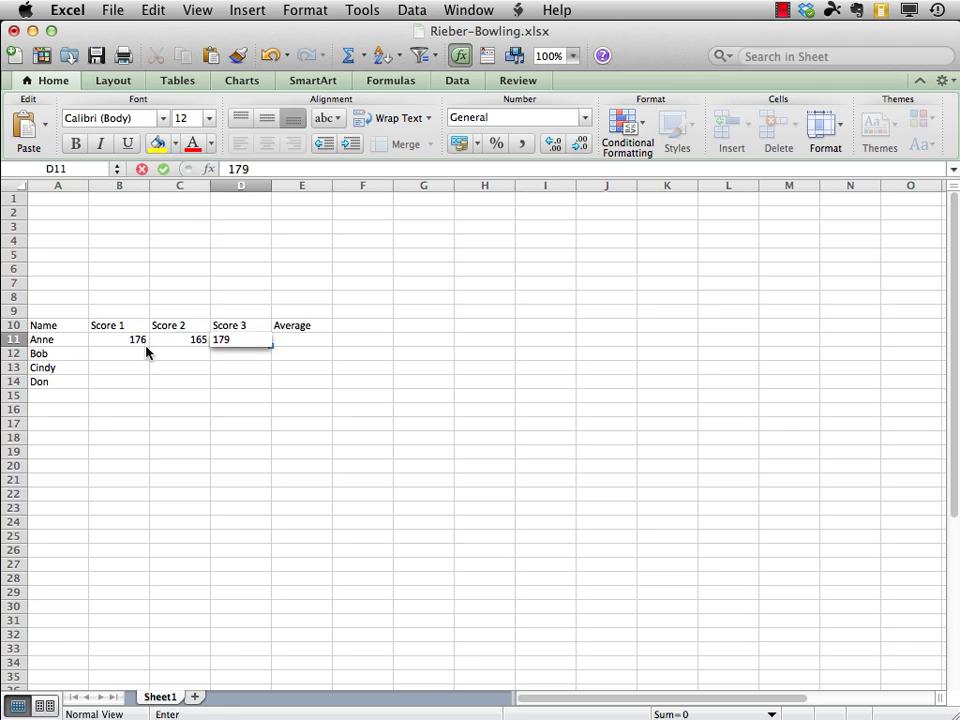
{"action": "key", "text": "Return"}
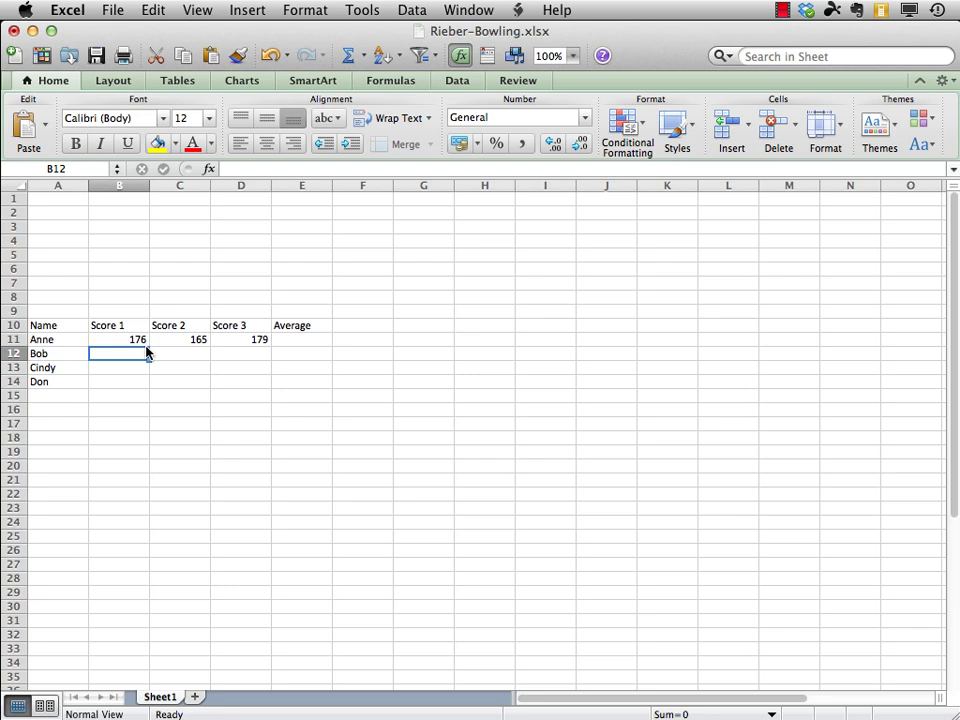
- Enter the second bowler's three scores, 207, 224 and 198, in cells B12 to D12
{"action": "type", "text": "207"}
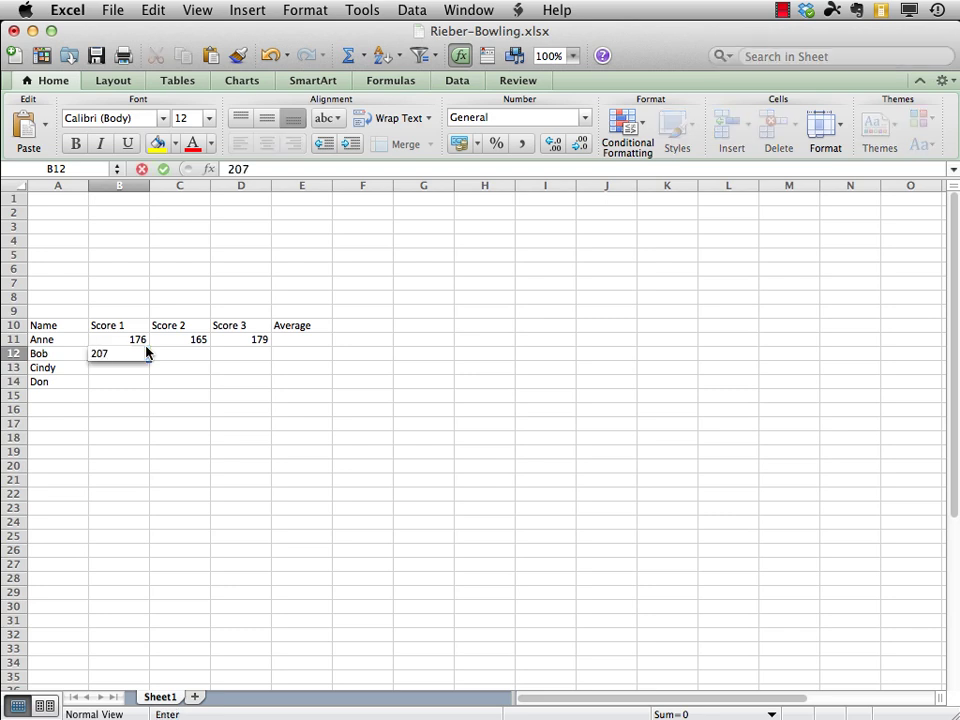
{"action": "key", "text": "Tab"}
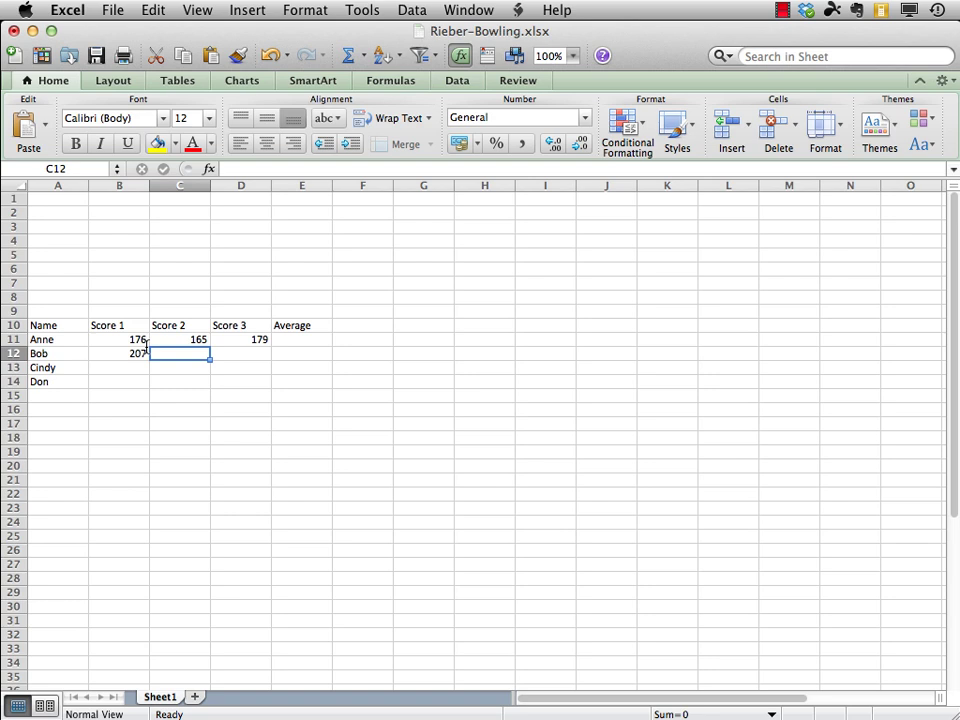
{"action": "type", "text": "224"}
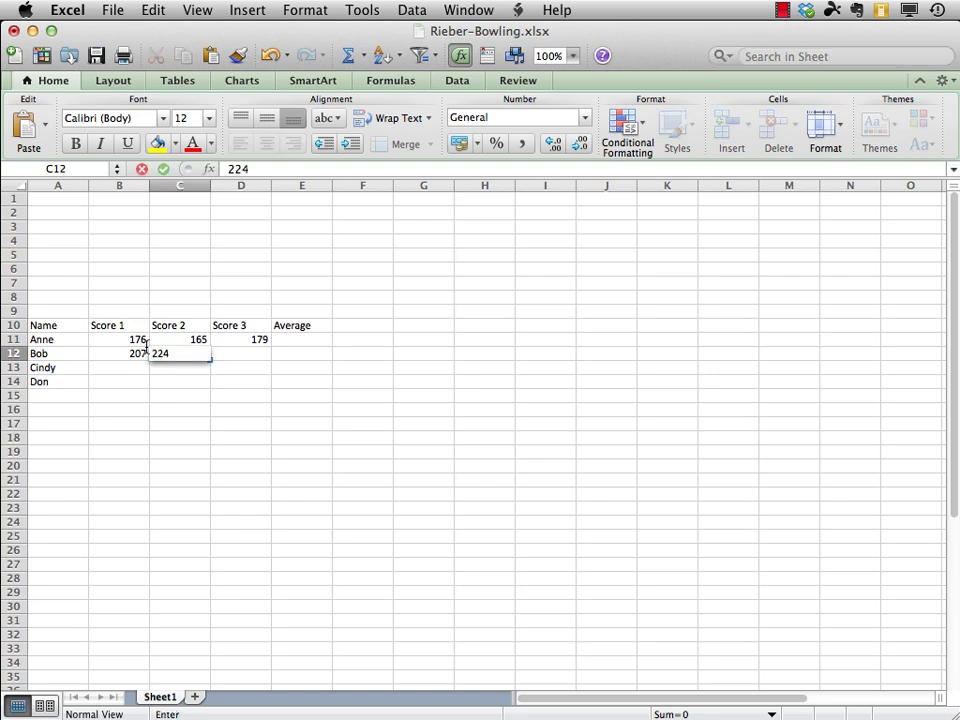
{"action": "key", "text": "Tab"}
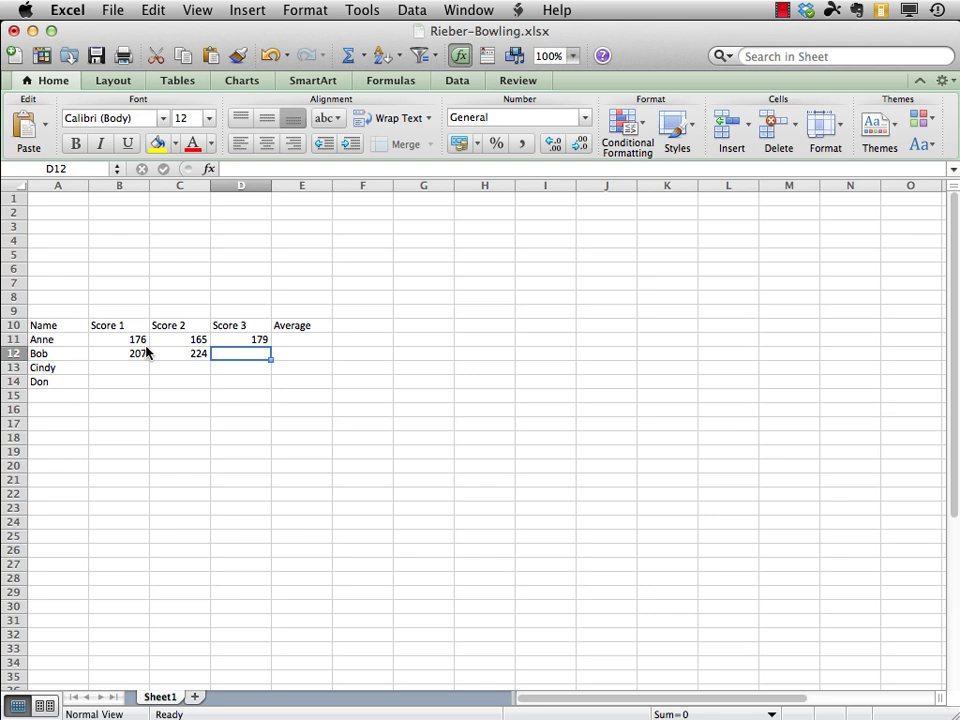
{"action": "type", "text": "198"}
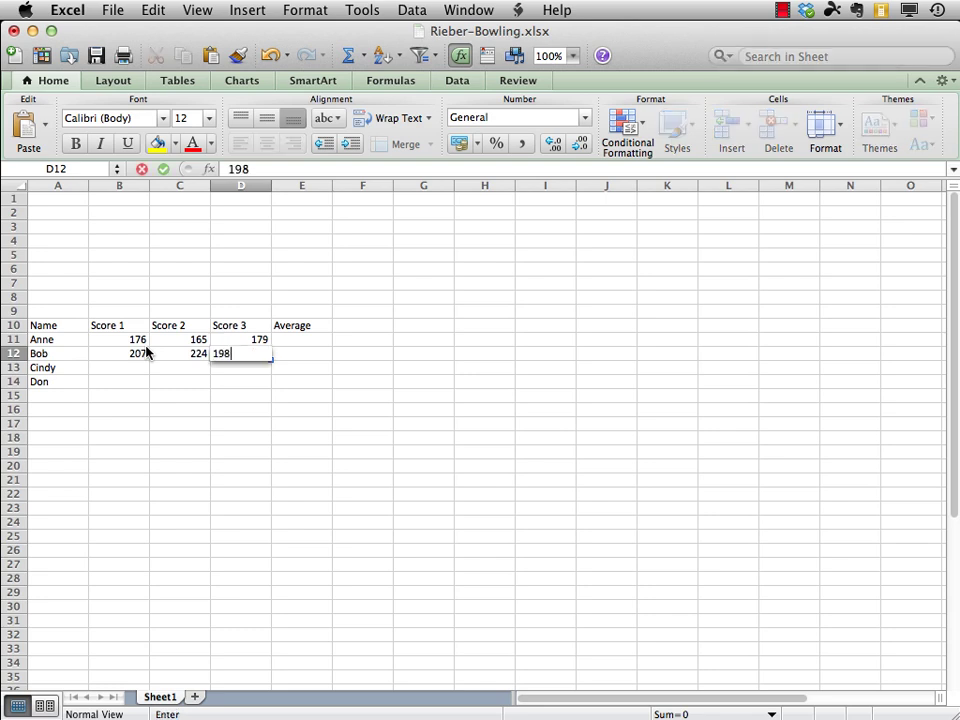
{"action": "key", "text": "Return"}
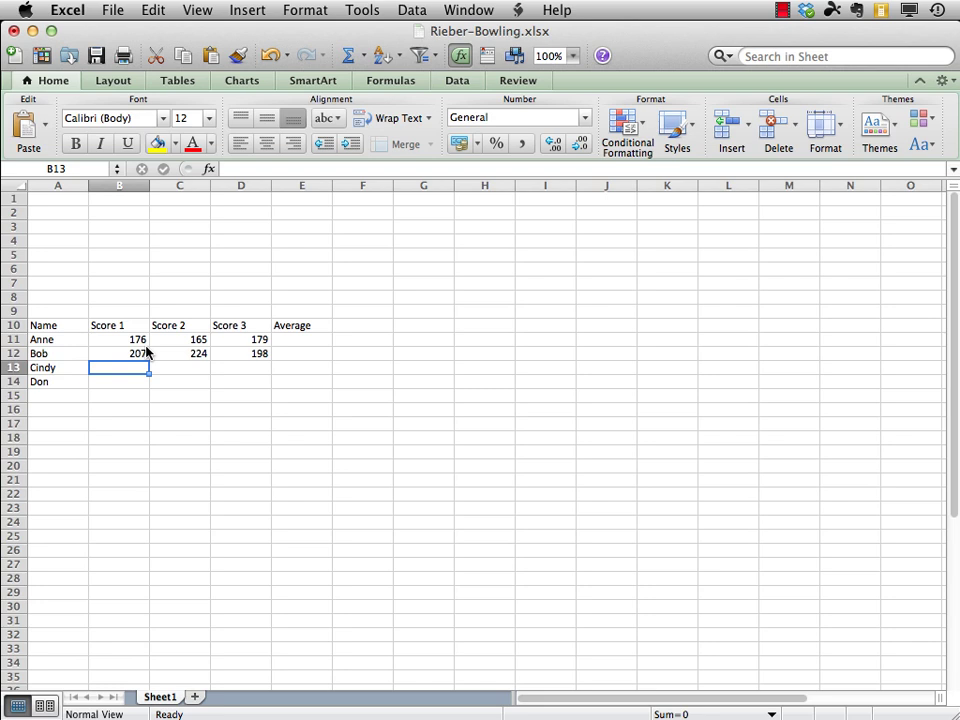
- Enter the third bowler's three scores, 137, 154 and 142, in cells B13 to D13
{"action": "type", "text": "137"}
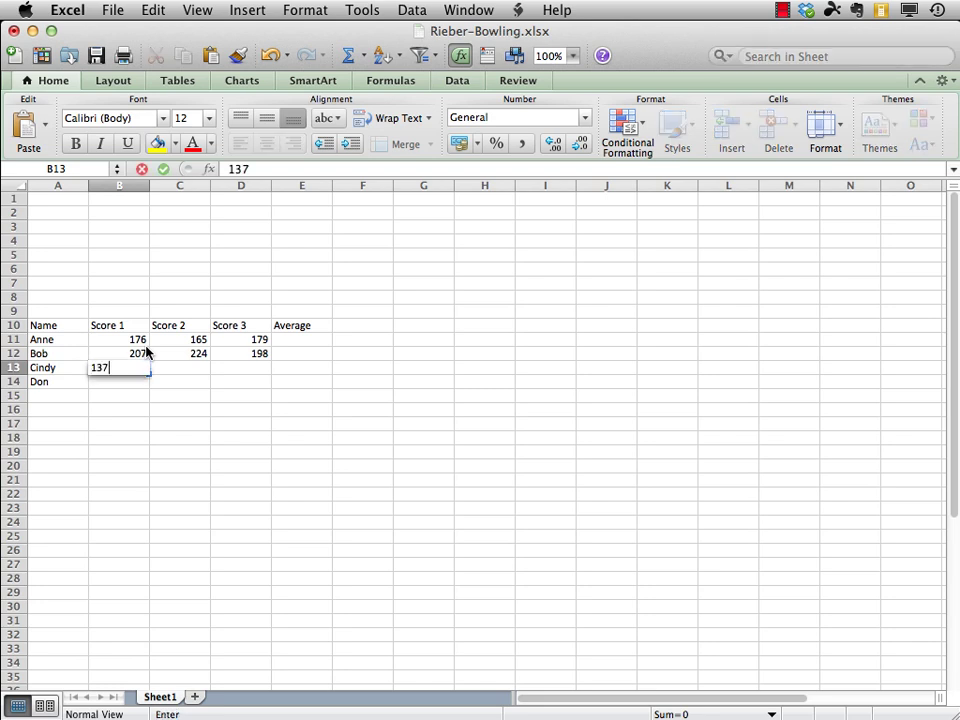
{"action": "key", "text": "Tab"}
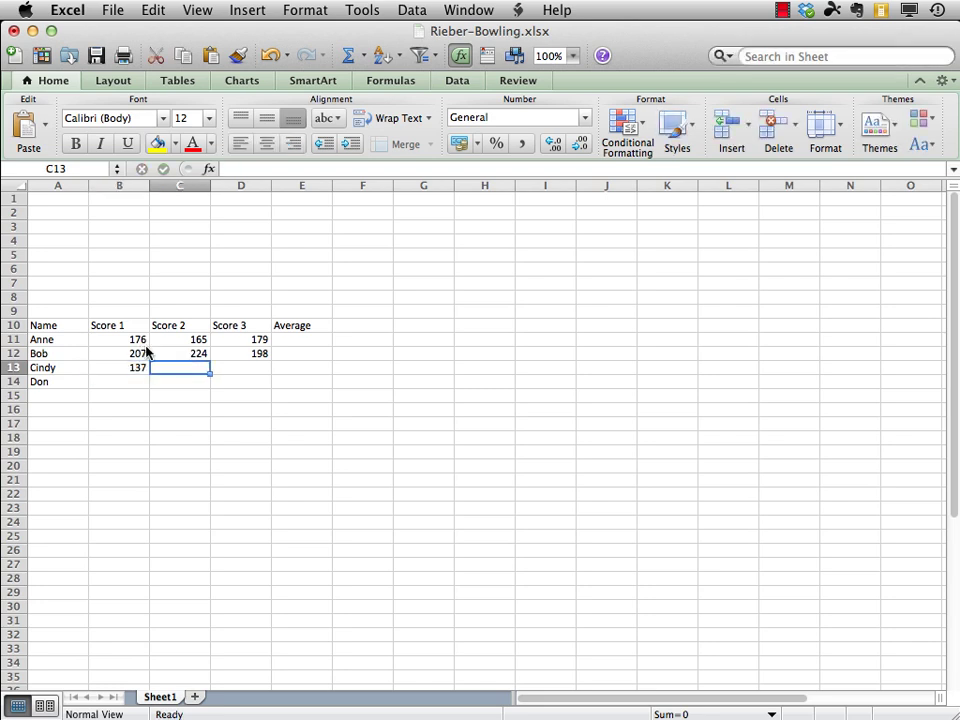
{"action": "type", "text": "154"}
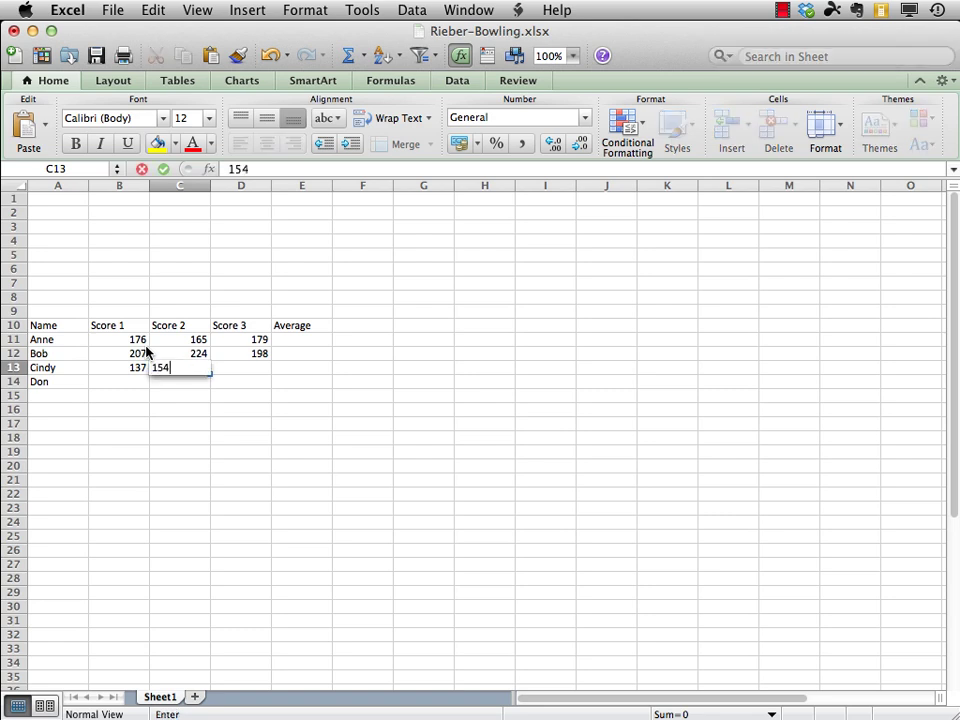
{"action": "key", "text": "Tab"}
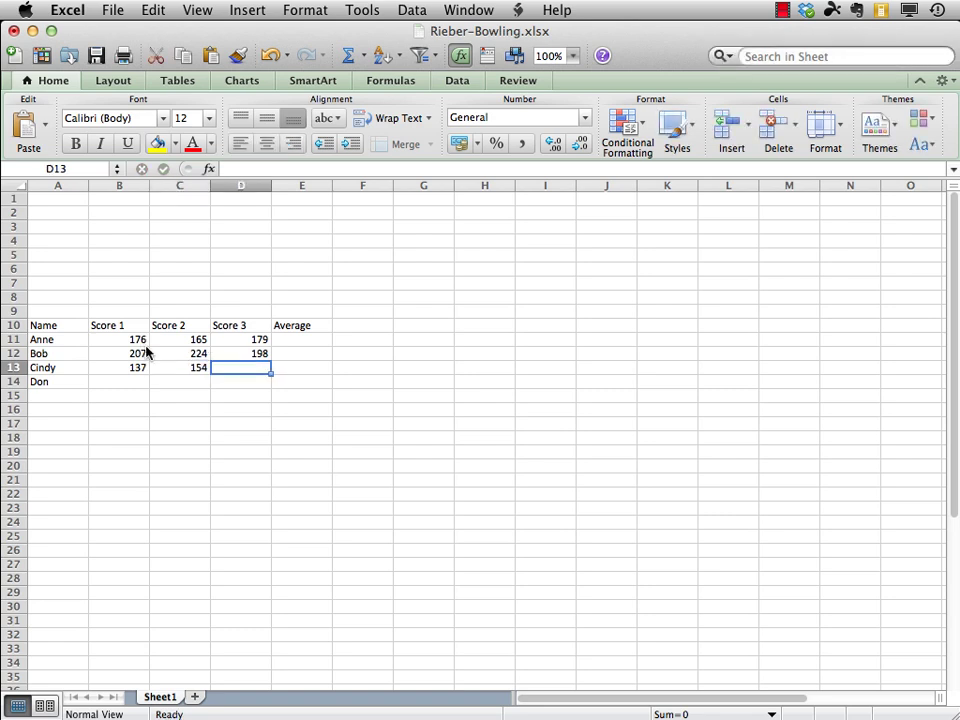
{"action": "type", "text": "142"}
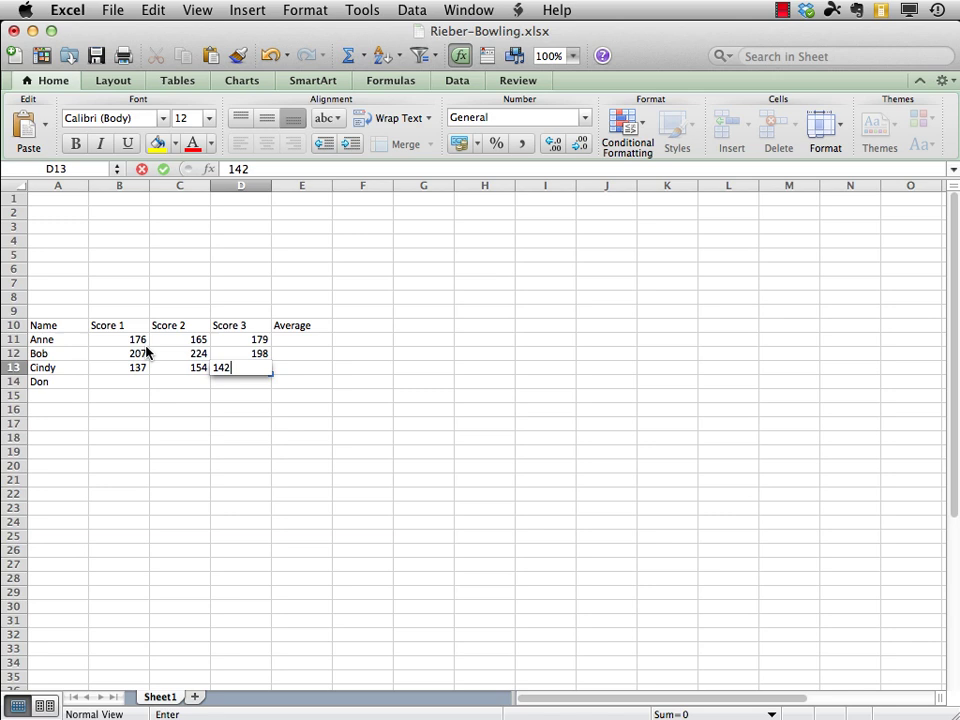
{"action": "key", "text": "Return"}
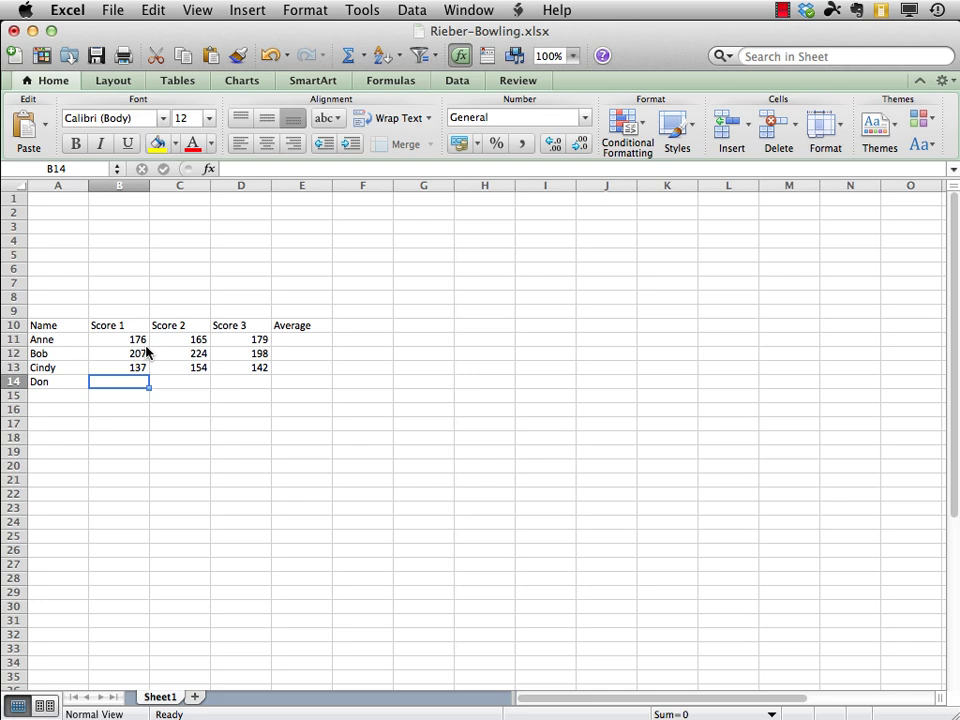
- Enter the fourth bowler's three scores, 82, 79 and 101, in cells B14 to D14
{"action": "type", "text": "82"}
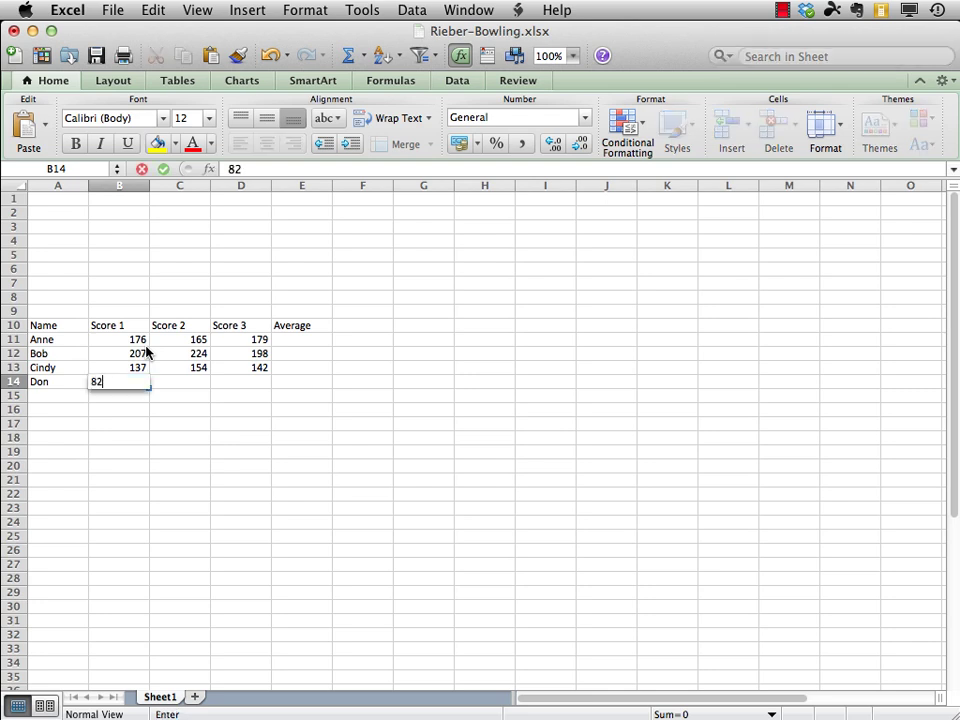
{"action": "key", "text": "Tab"}
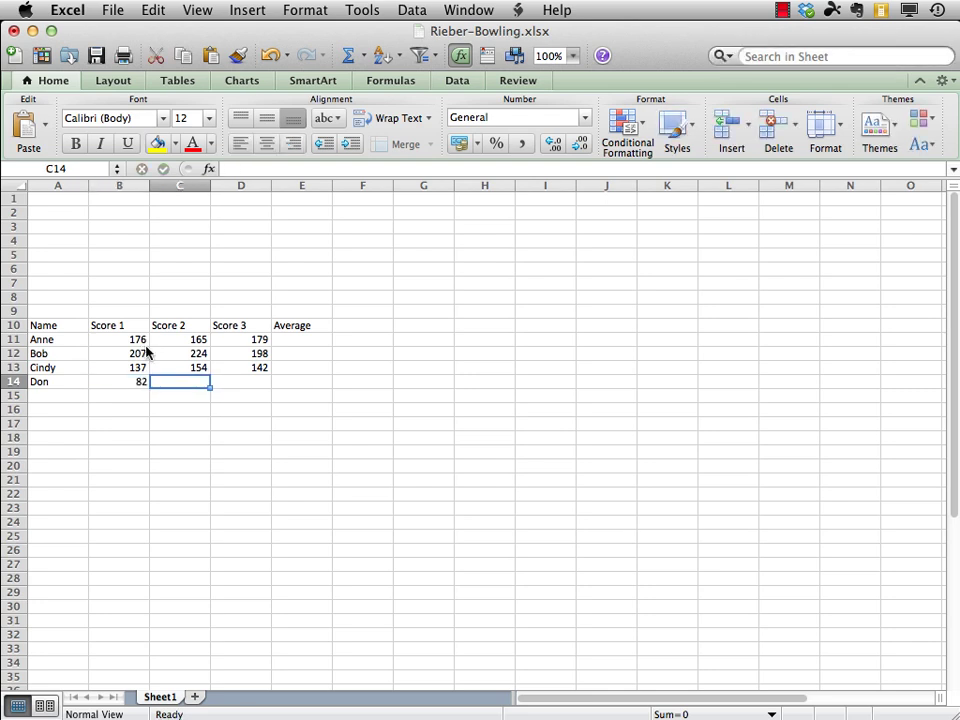
{"action": "type", "text": "79"}
{"action": "key", "text": "Tab"}
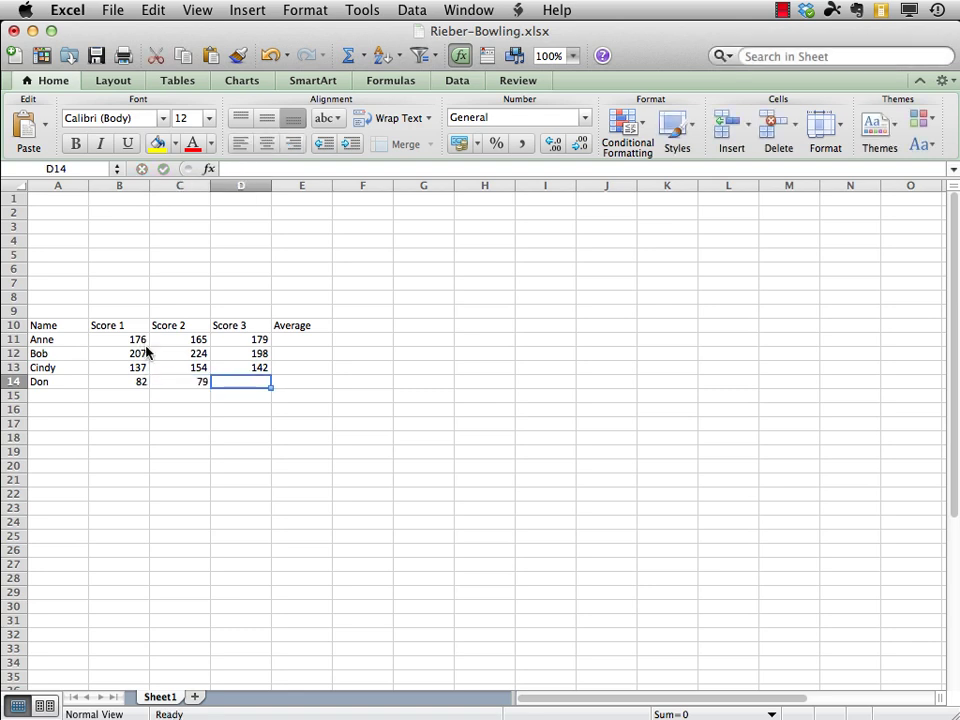
{"action": "type", "text": "101"}
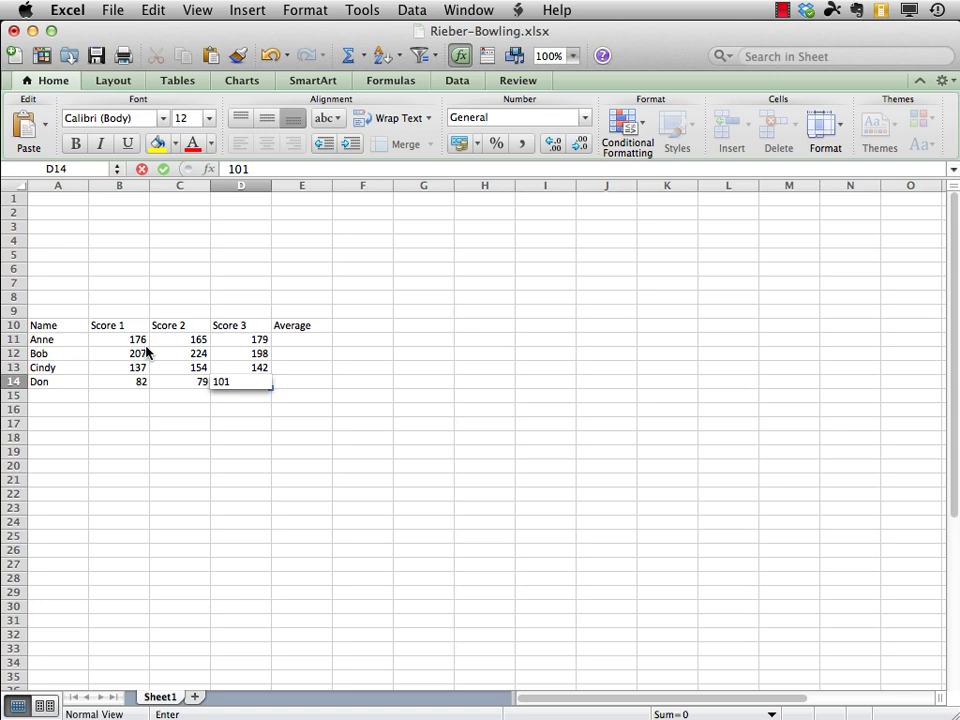
{"action": "key", "text": "Return"}
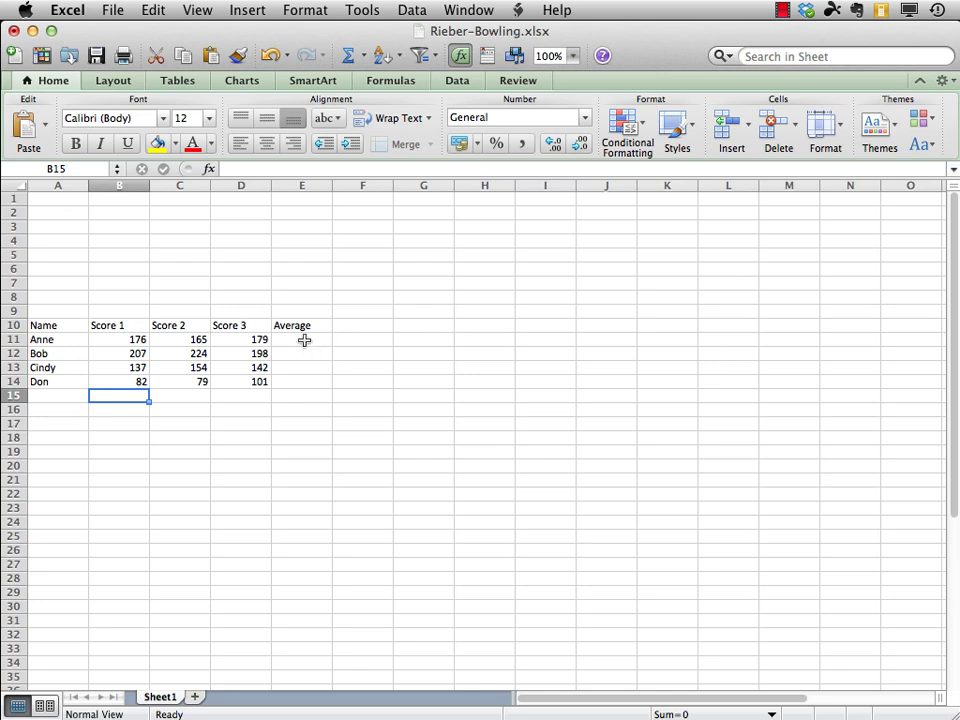
- Enter the formula =sum(B11:D11) in cell E11 to total the first bowler's three scores
{"action": "left_click", "coordinate": [303, 339]}
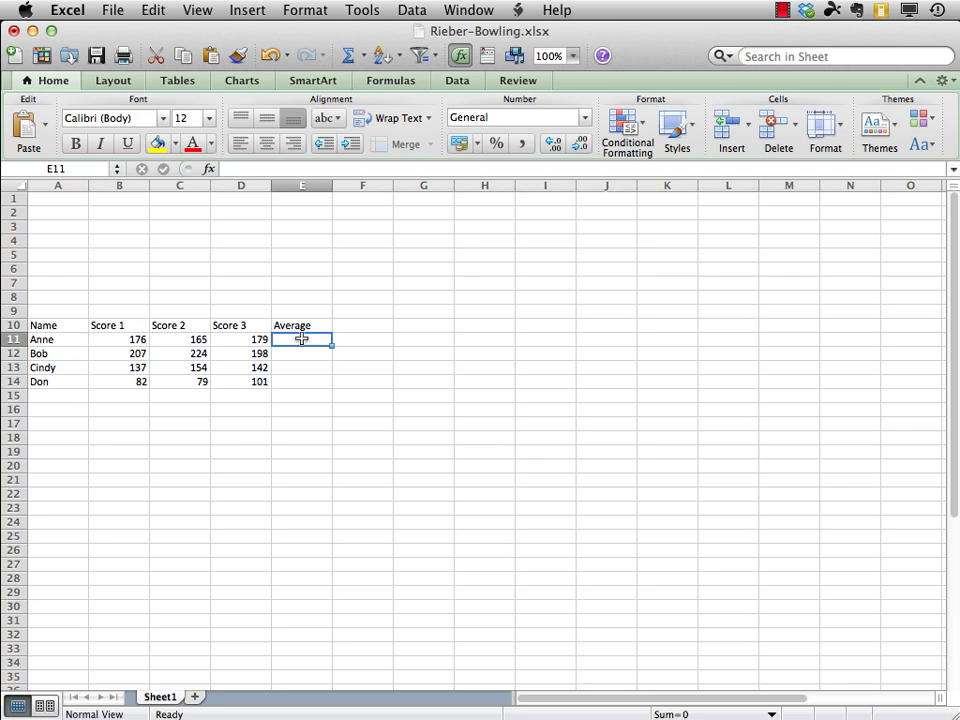
{"action": "type", "text": "="}
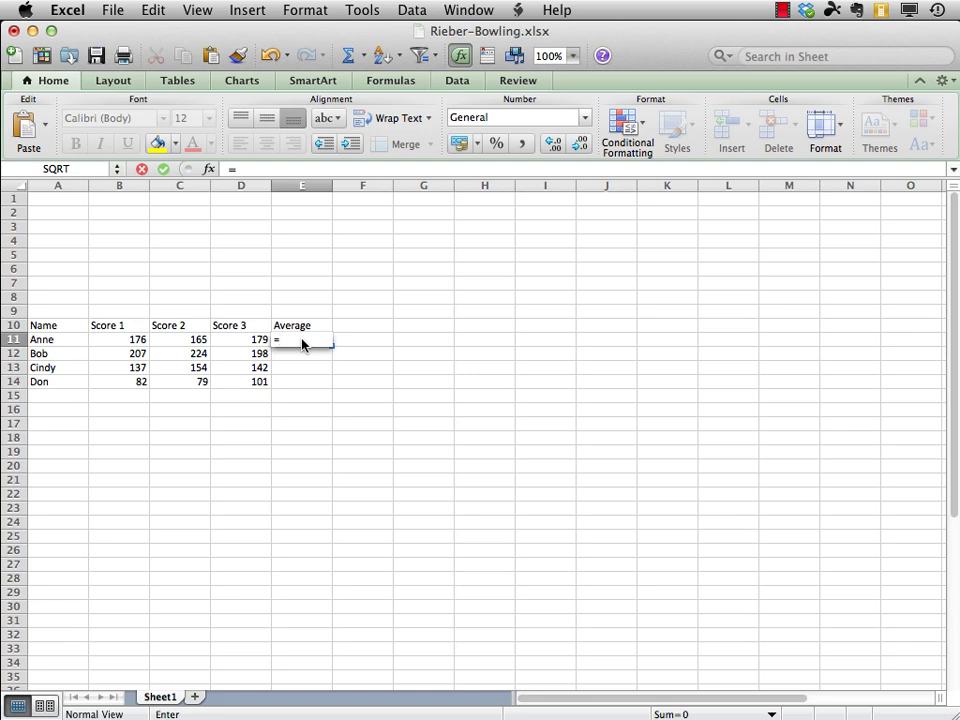
{"action": "type", "text": "su"}
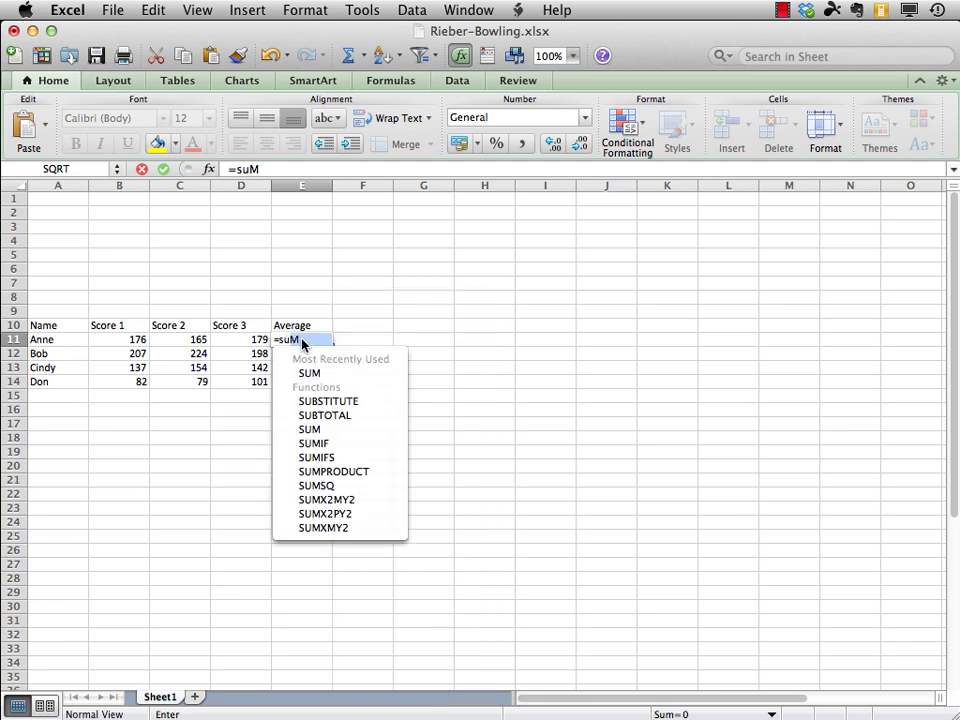
{"action": "type", "text": "m"}
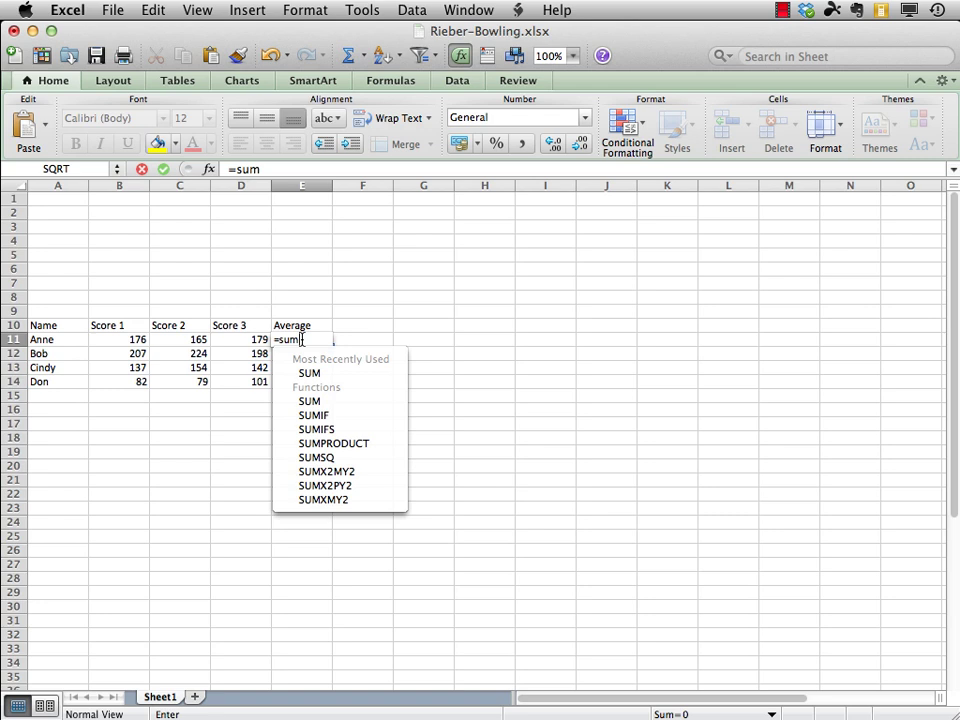
{"action": "type", "text": "("}
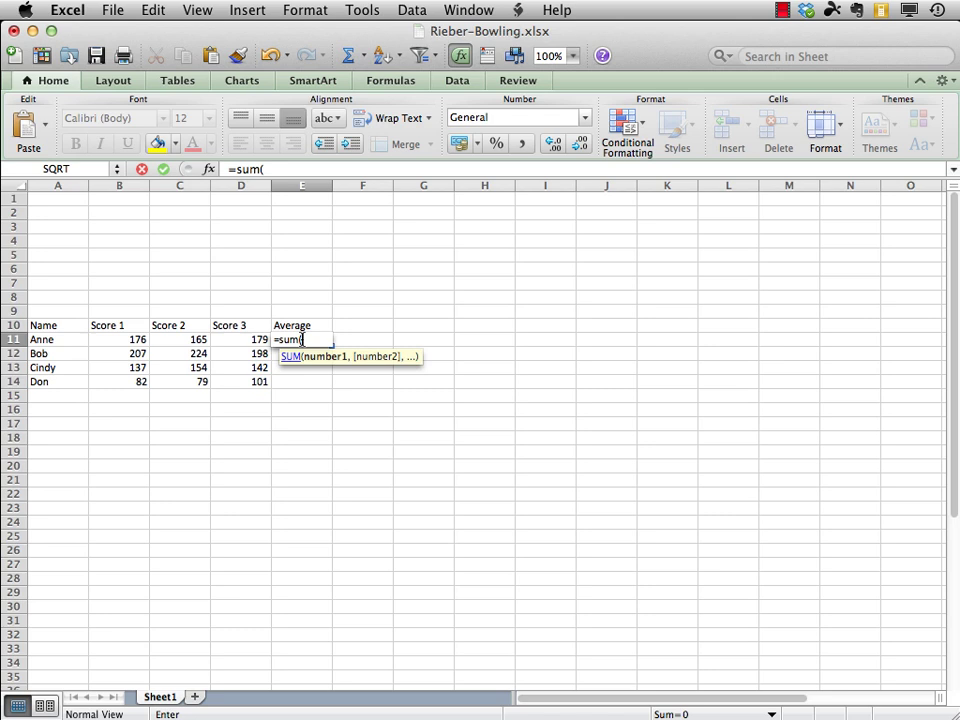
{"action": "left_click", "coordinate": [153, 340]}
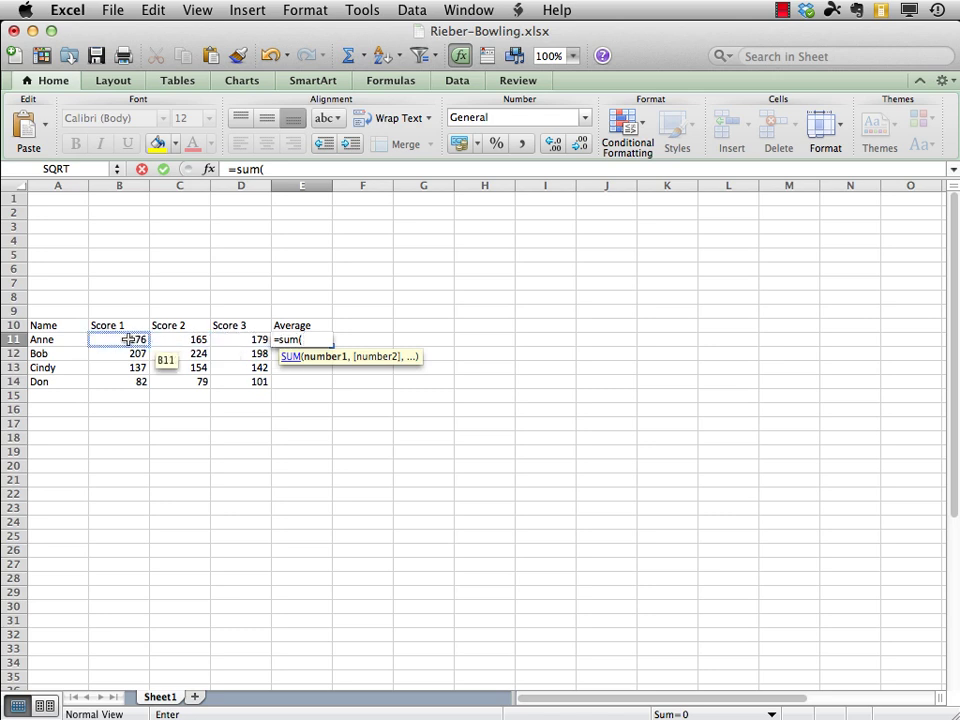
{"action": "left_click", "coordinate": [129, 341]}
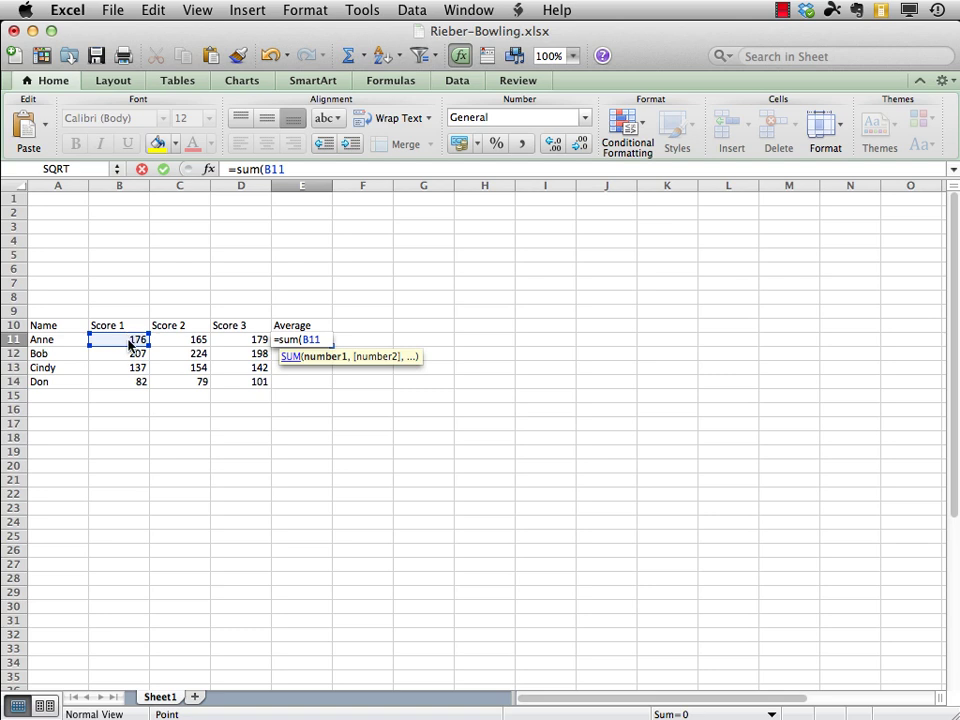
{"action": "left_click_drag", "start_coordinate": [129, 341], "coordinate": [251, 344]}
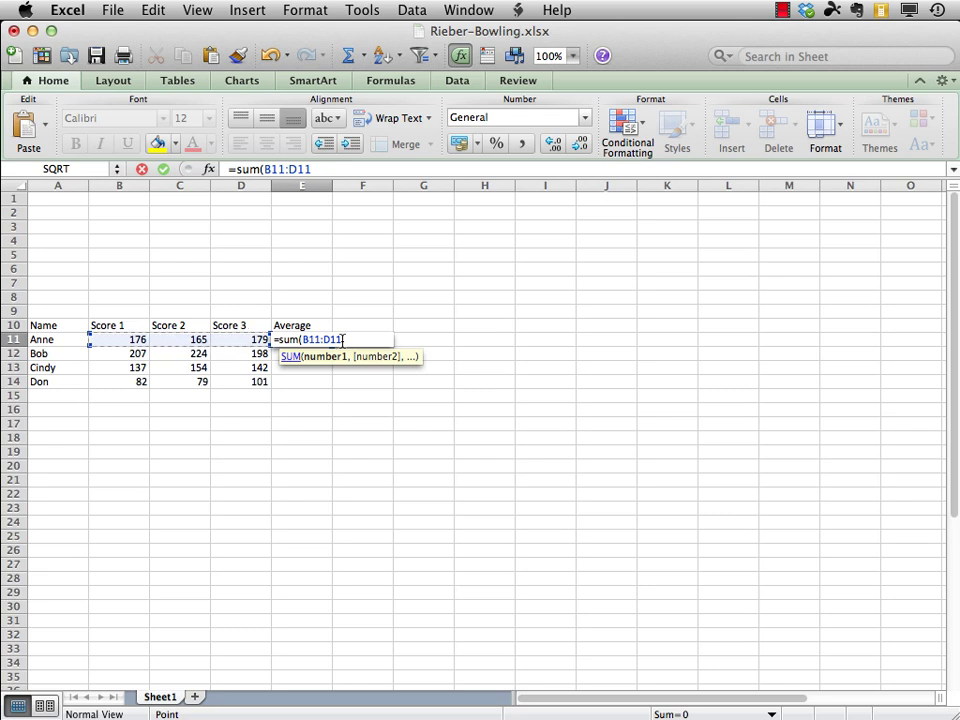
{"action": "type", "text": ")"}
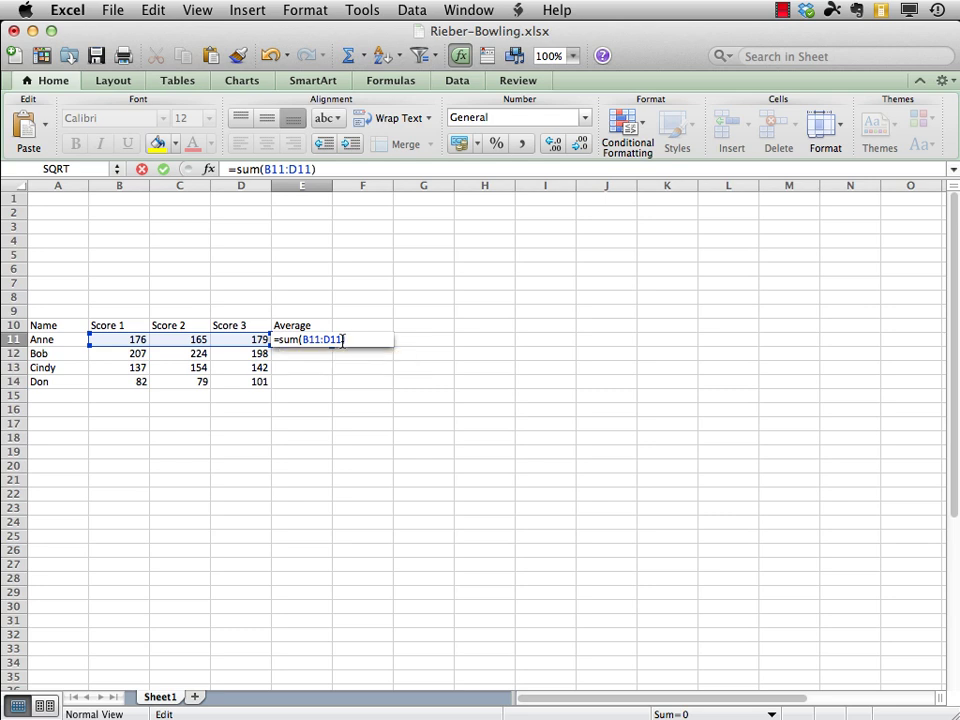
{"action": "key", "text": "Return"}
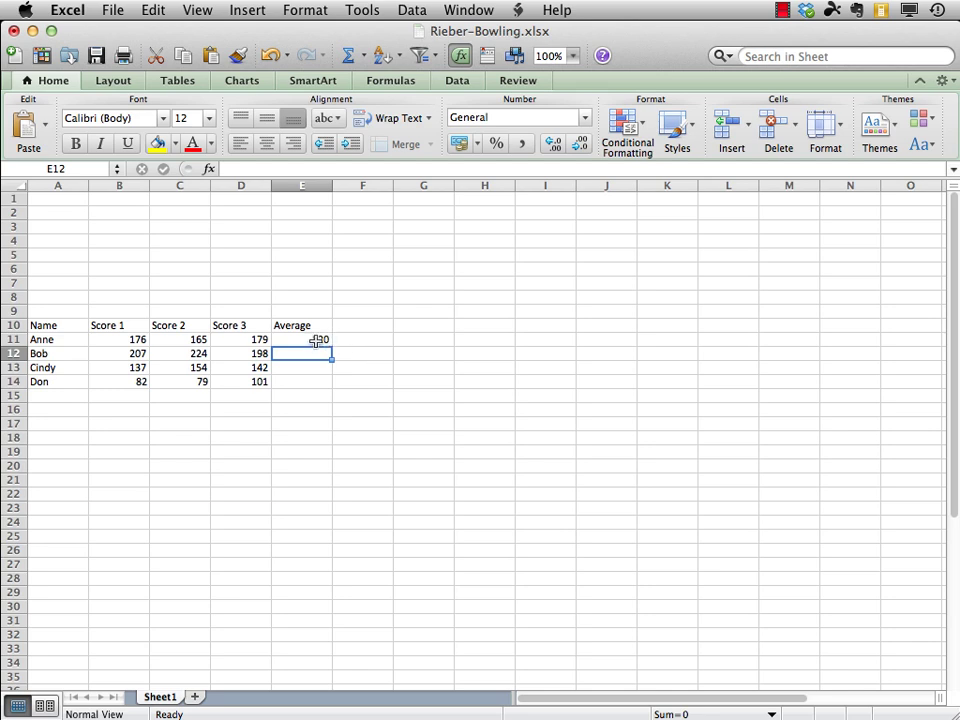
- Extend the formula in cell E11 with /3 so that it averages the three scores
{"action": "left_click", "coordinate": [316, 339]}
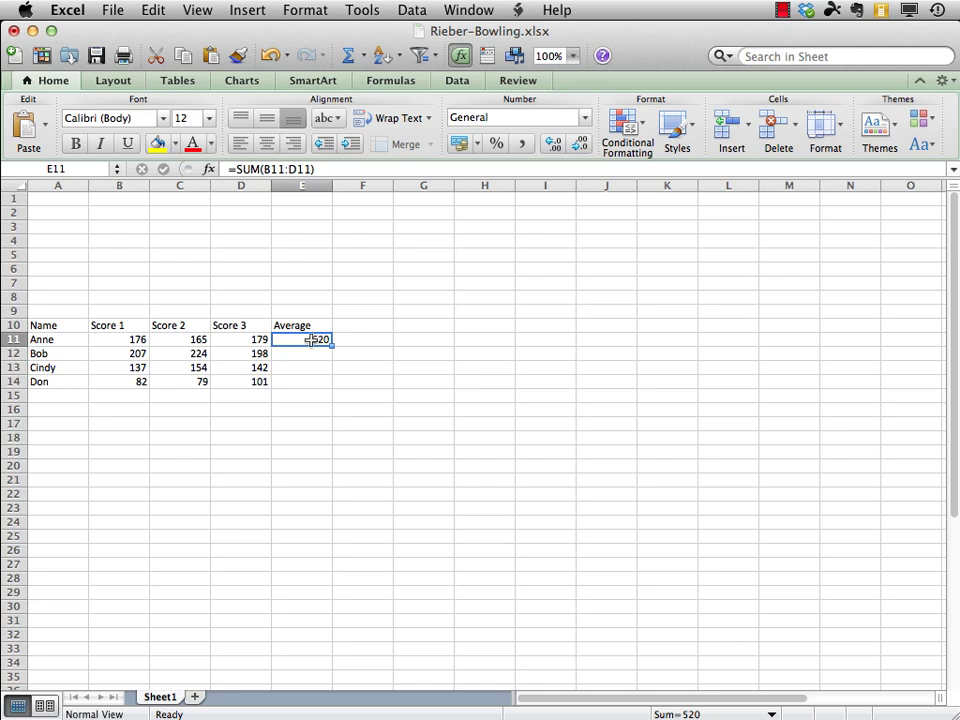
{"action": "left_click", "coordinate": [325, 169]}
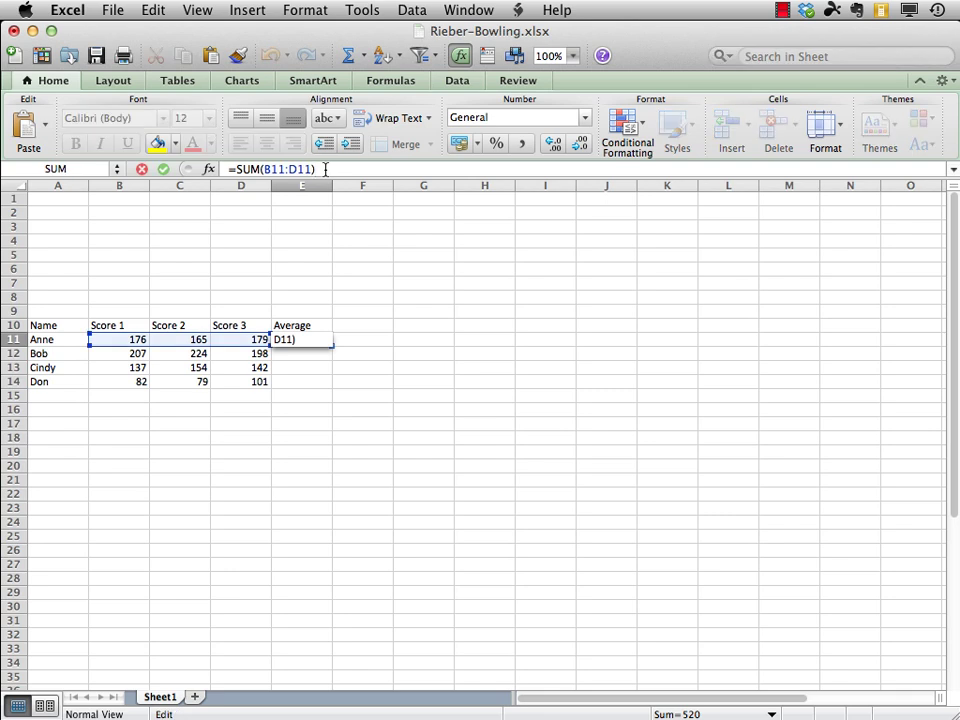
{"action": "type", "text": "/3"}
{"action": "key", "text": "Return"}
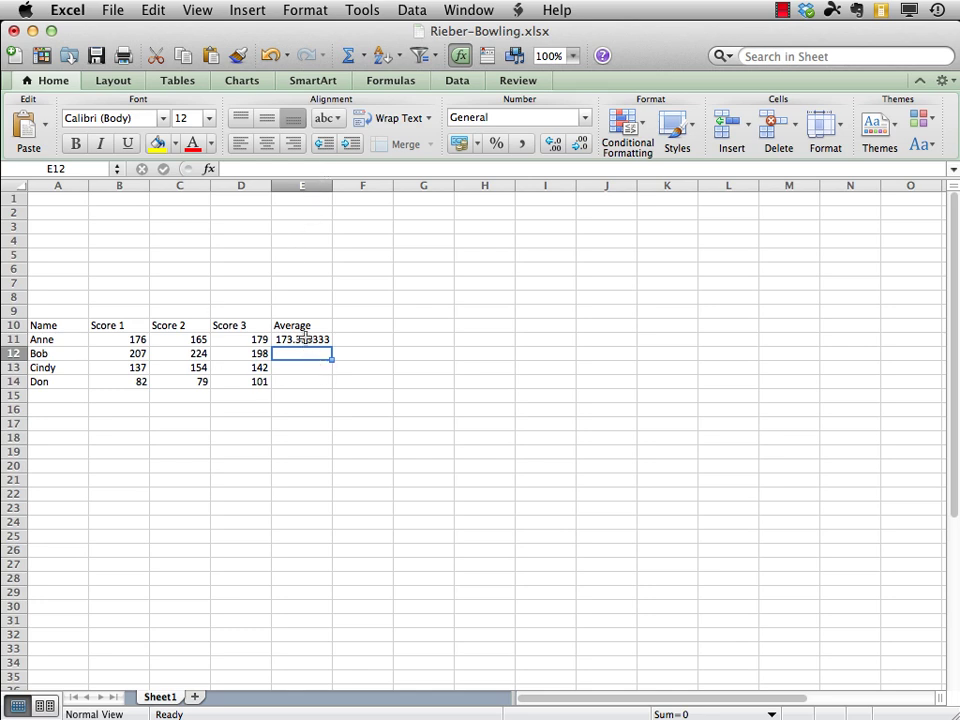
- Fill the average formula from cell E11 down through E14 for the remaining bowlers
{"action": "left_click", "coordinate": [303, 339]}
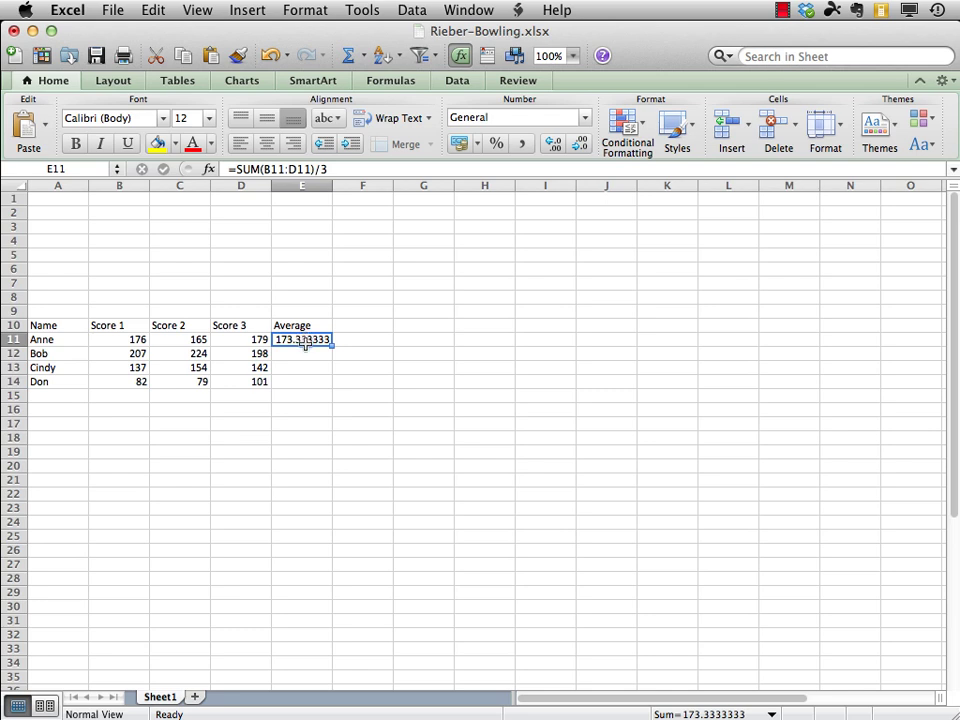
{"action": "left_click_drag", "start_coordinate": [305, 342], "coordinate": [304, 381]}
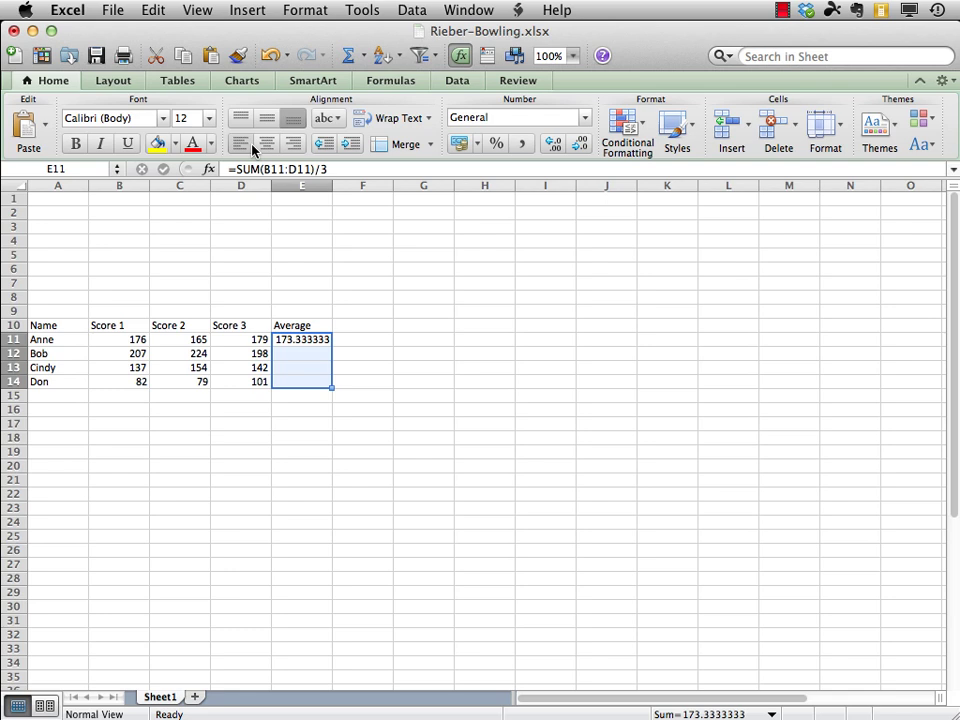
{"action": "left_click", "coordinate": [155, 14]}
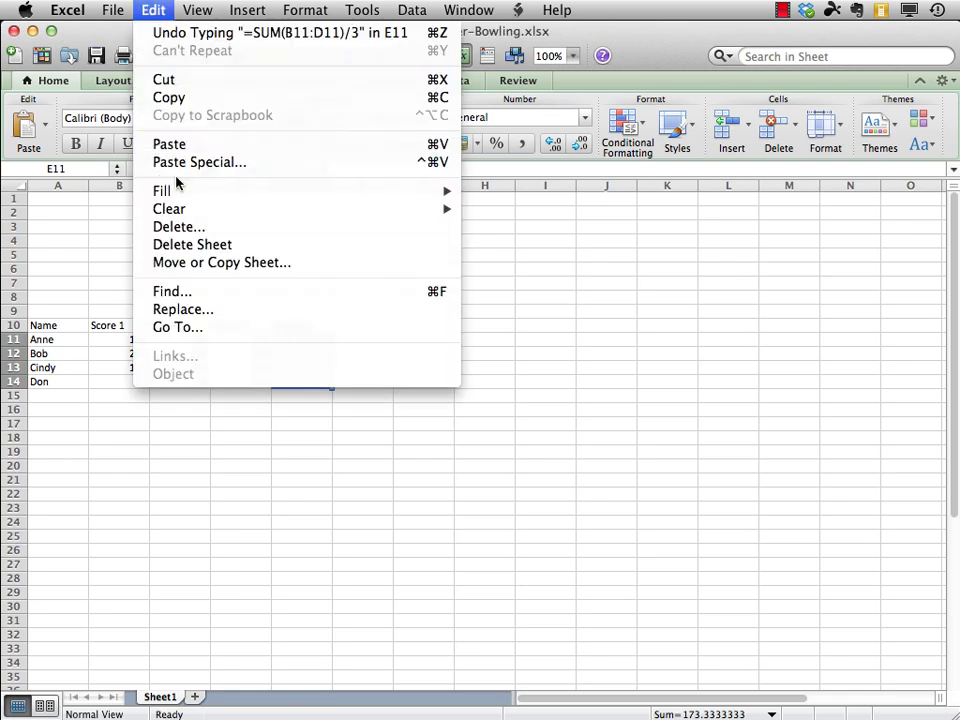
{"action": "mouse_move", "coordinate": [177, 196]}
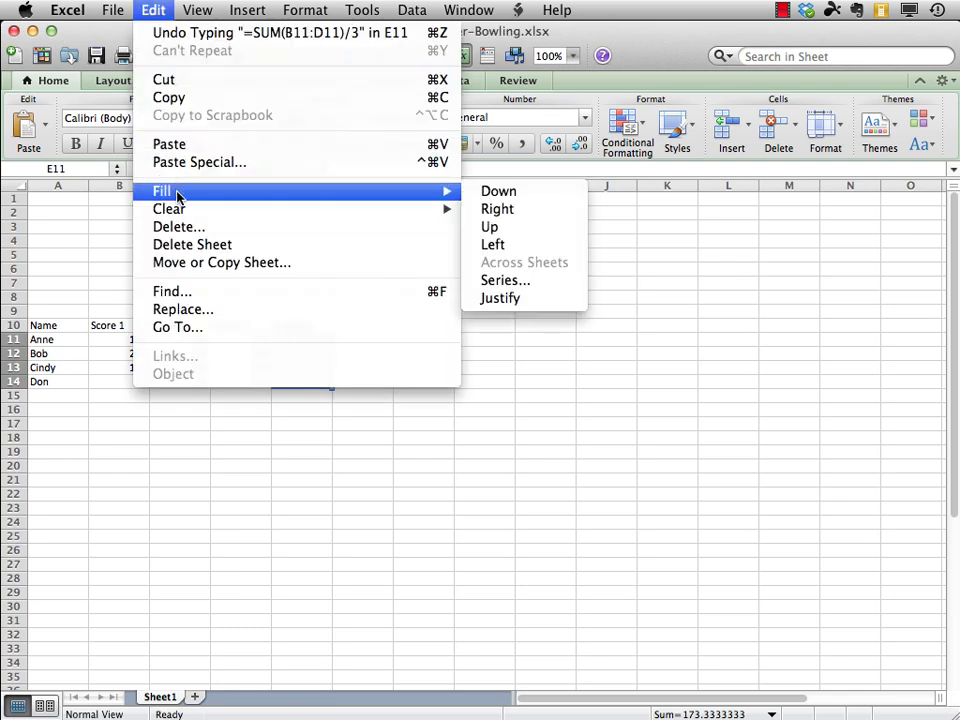
{"action": "left_click", "coordinate": [487, 192]}
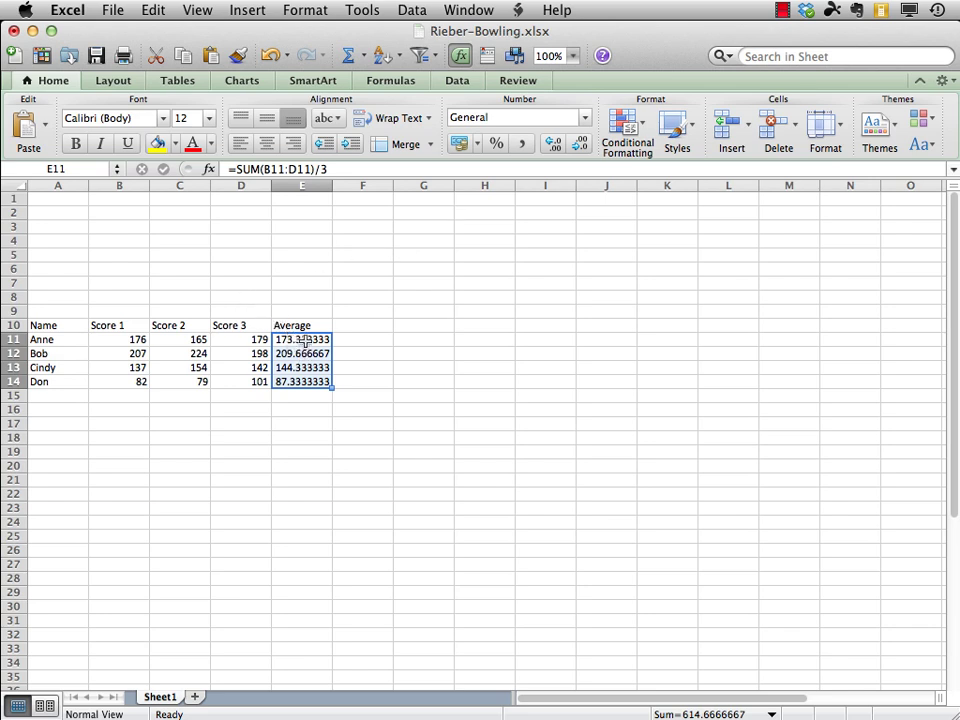
- Check the row references in the average formulas of cells E11 to E14, one cell at a time
{"action": "left_click", "coordinate": [317, 338]}
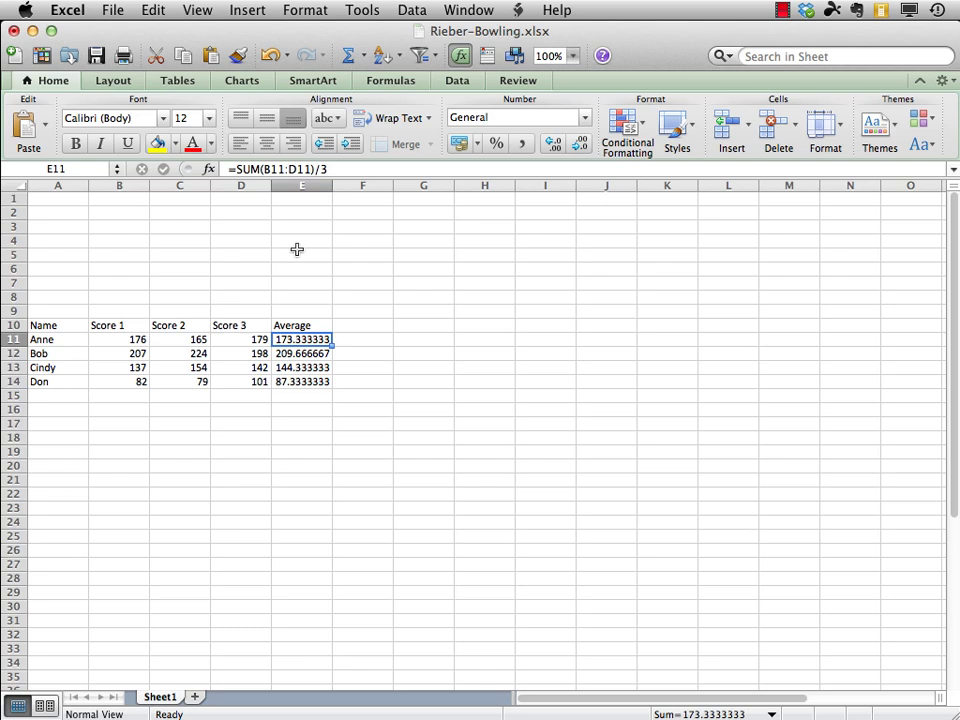
{"action": "left_click", "coordinate": [305, 354]}
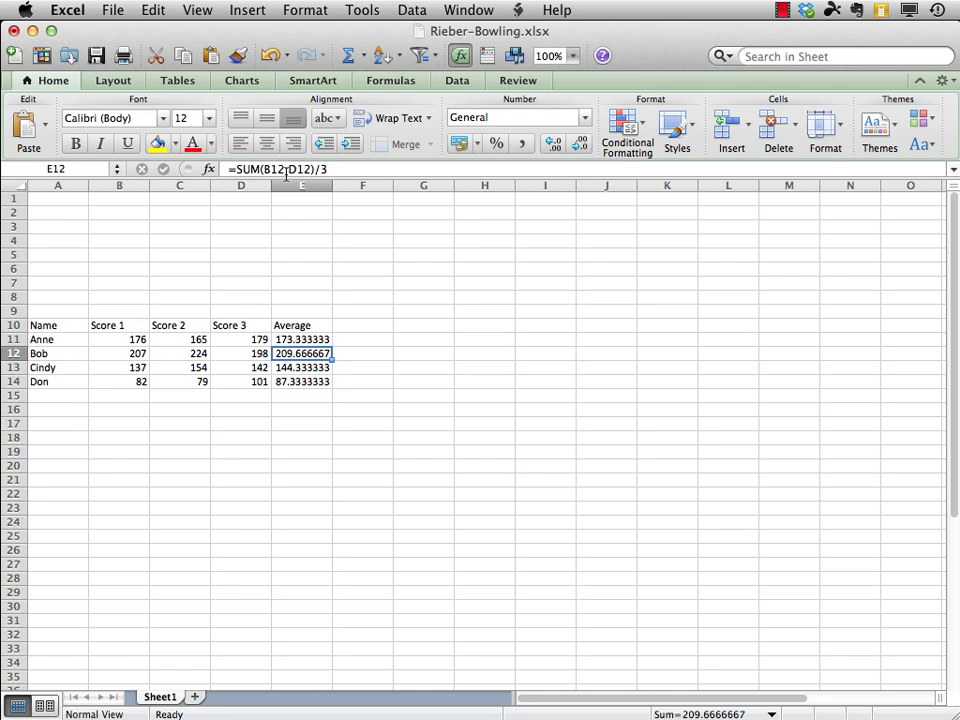
{"action": "left_click", "coordinate": [315, 368]}
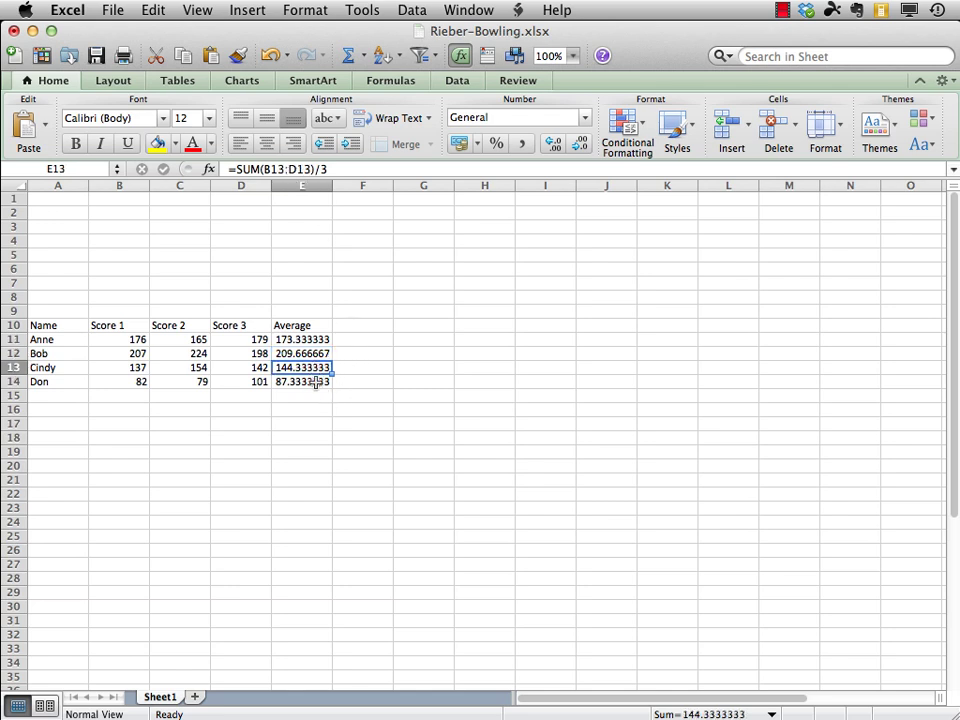
{"action": "left_click", "coordinate": [311, 382]}
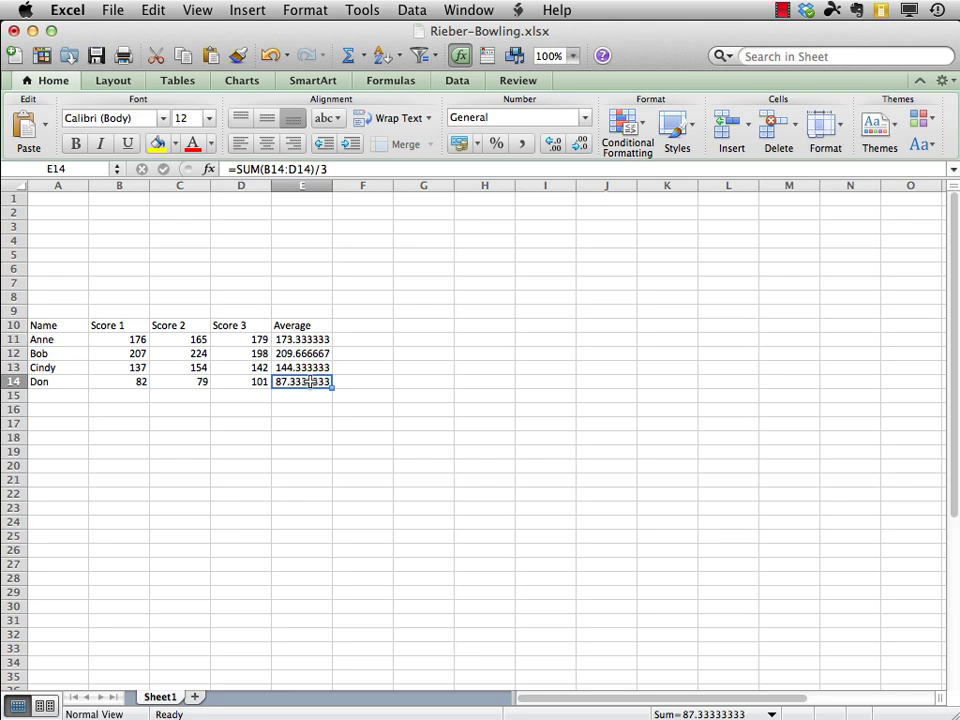
- Try the Number format on cell E14 and return the cell to General
{"action": "key", "text": "ctrl+shift+1"}
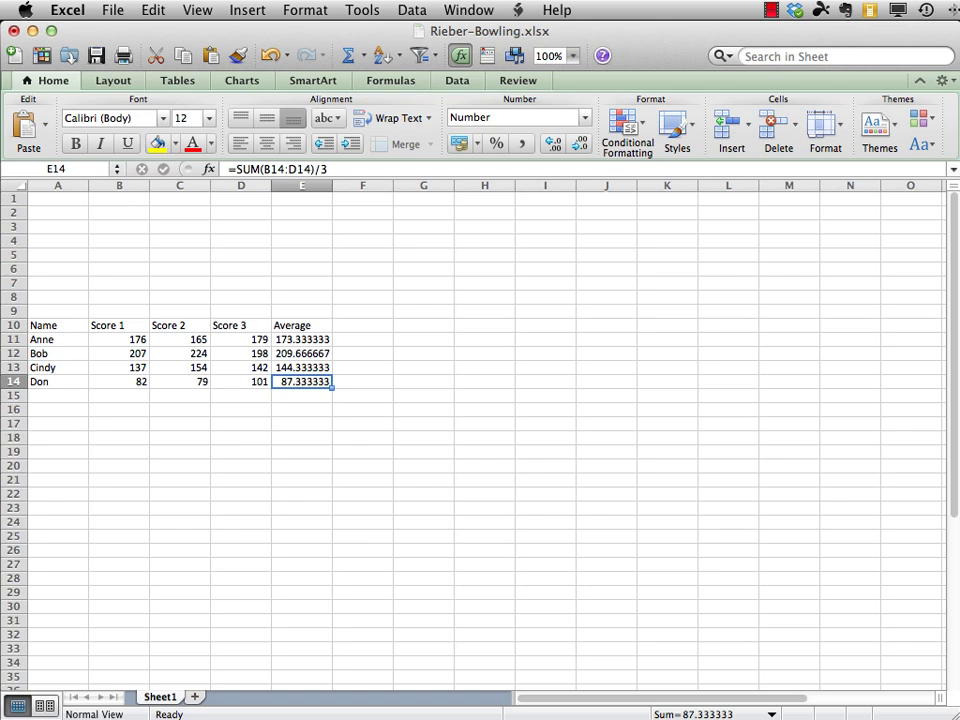
{"action": "key", "text": "ctrl+shift+asciitilde"}
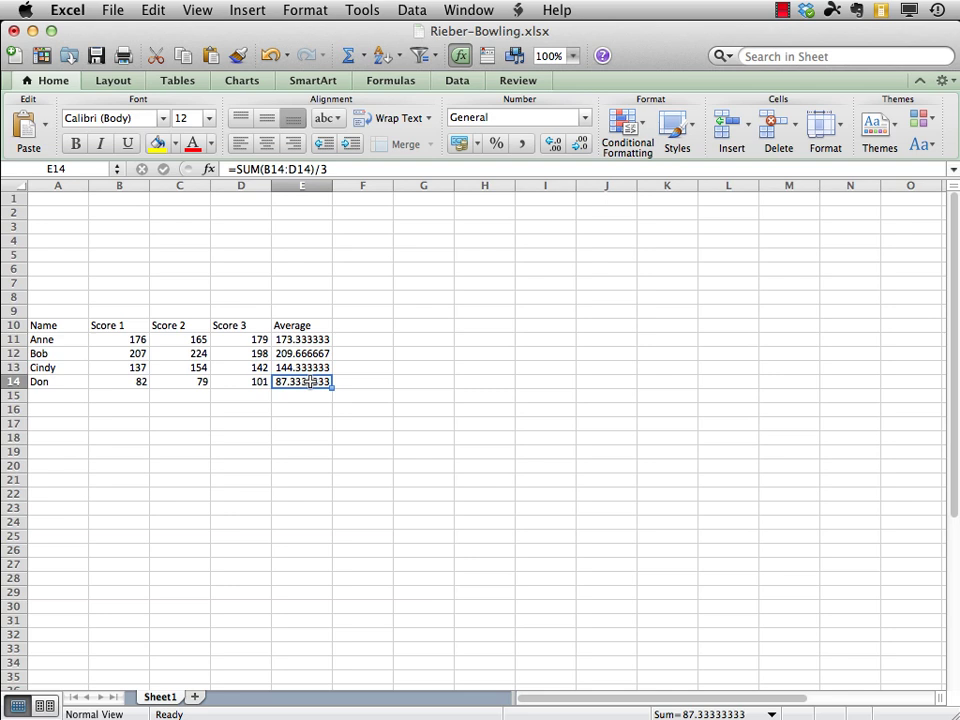
- Enter the formula =sum(B11:B14)/4 in cell B16 to average the four bowlers' first scores
{"action": "left_click", "coordinate": [127, 410]}
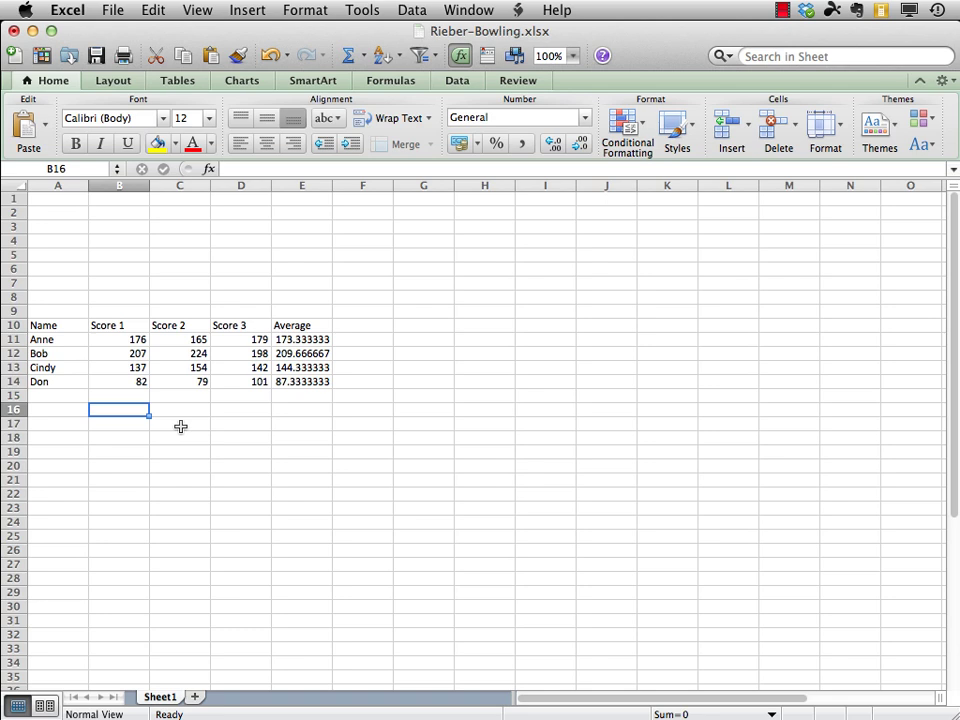
{"action": "type", "text": "="}
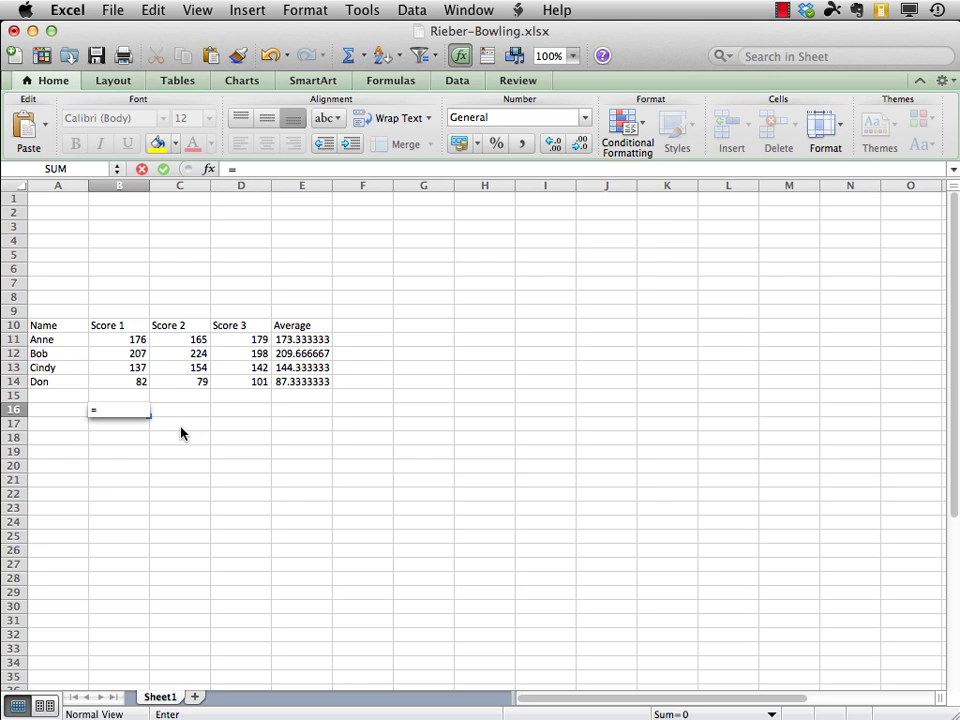
{"action": "type", "text": "sum"}
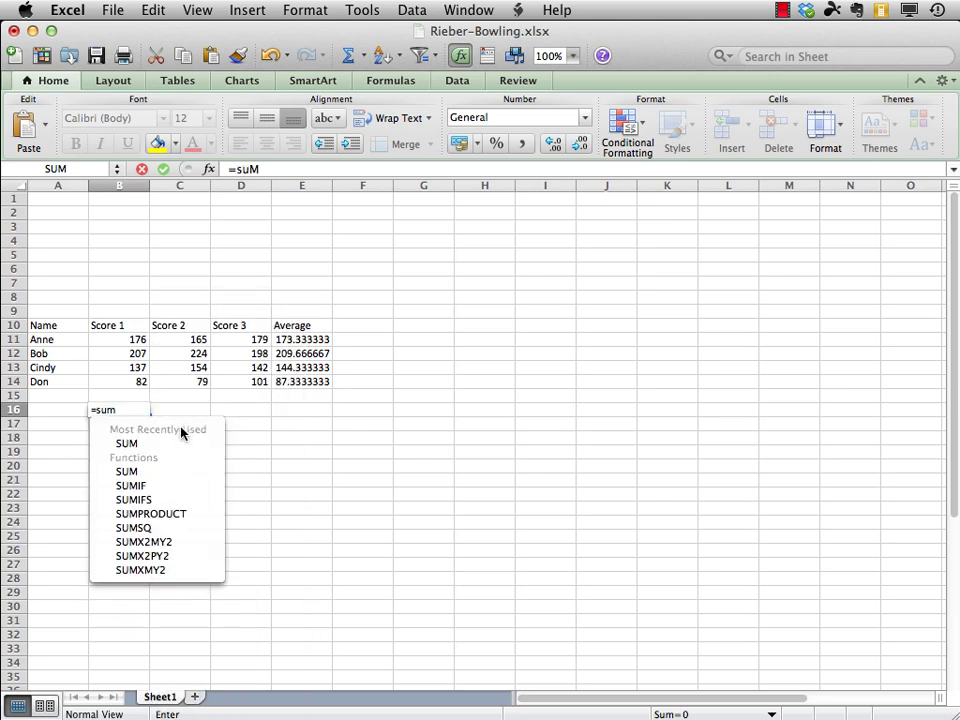
{"action": "type", "text": "("}
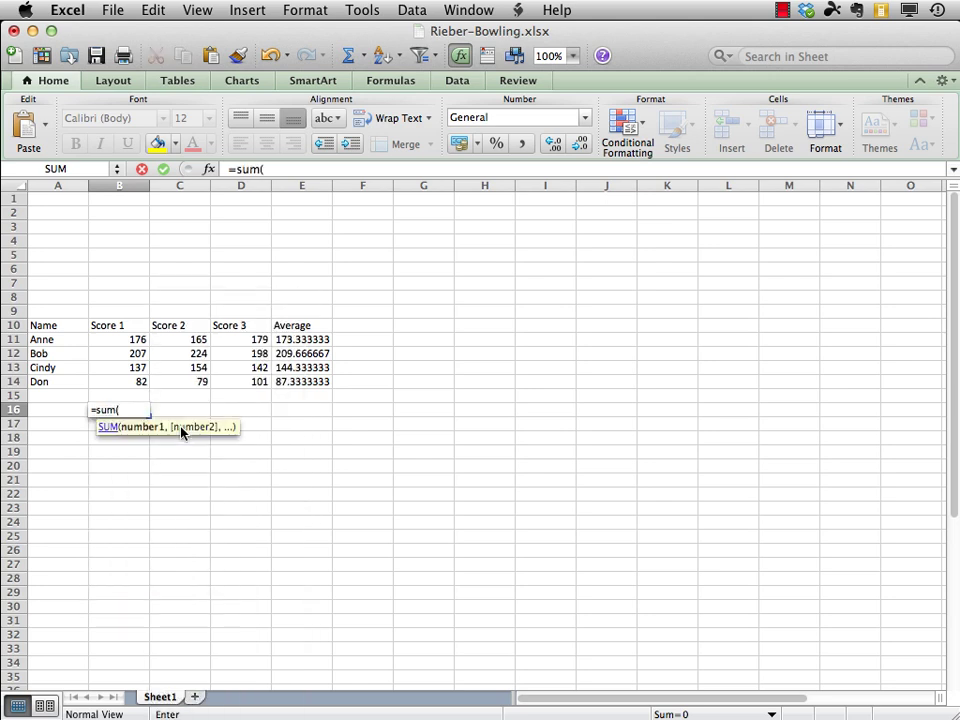
{"action": "left_click", "coordinate": [123, 339]}
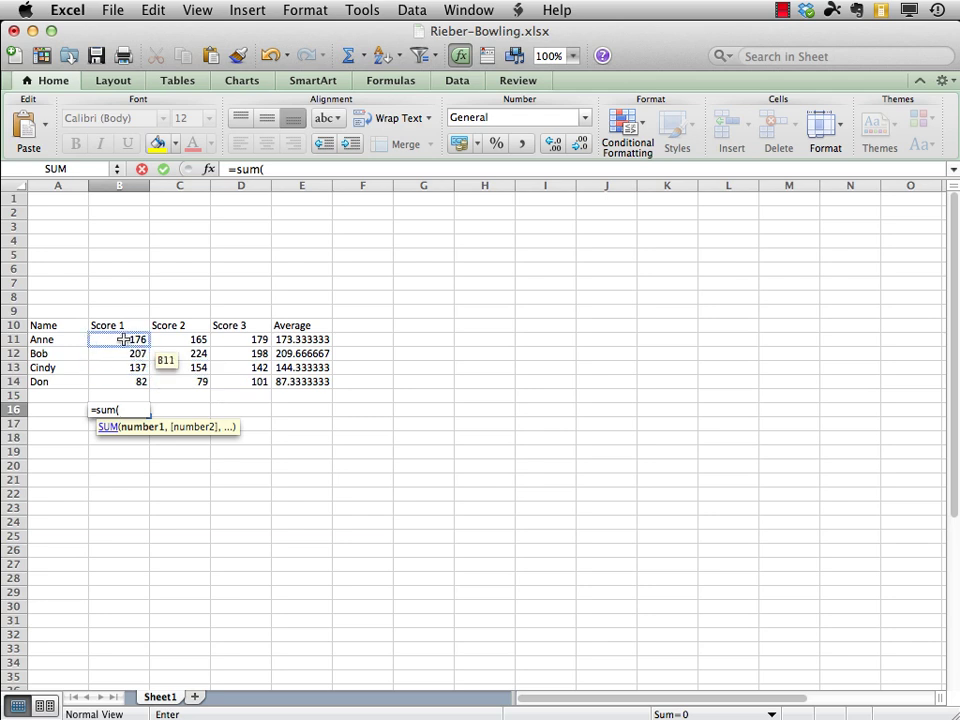
{"action": "left_click_drag", "start_coordinate": [123, 339], "coordinate": [122, 380]}
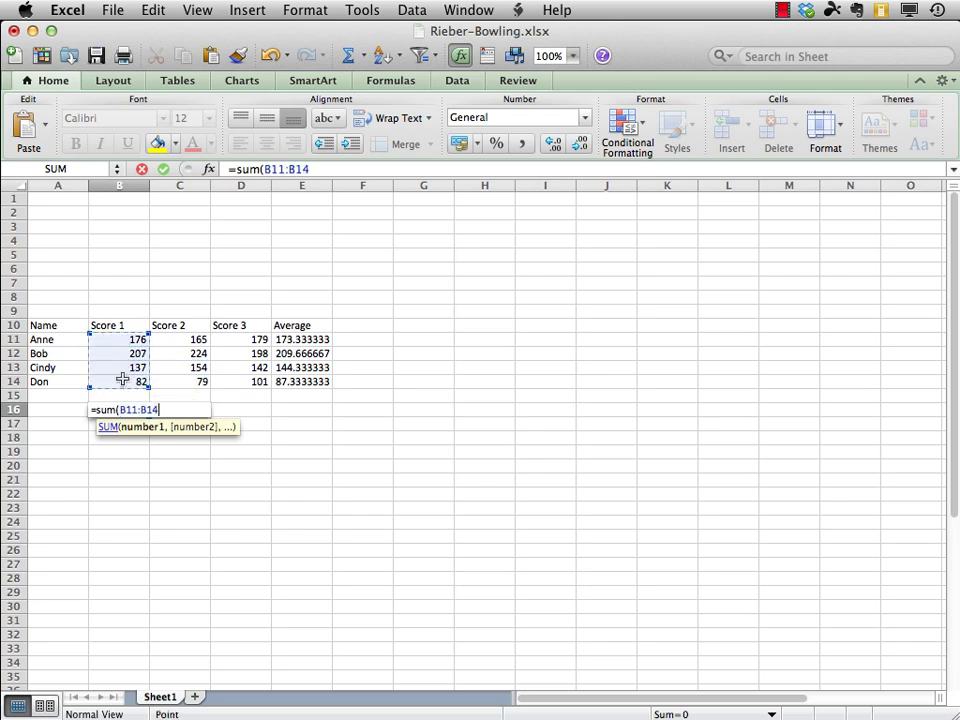
{"action": "type", "text": ")"}
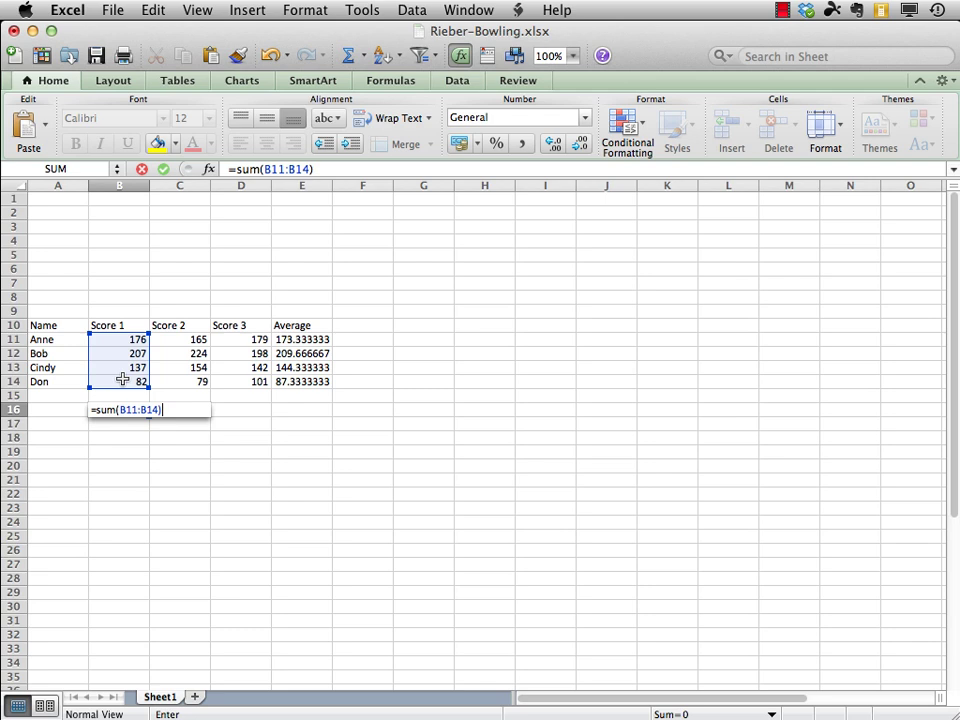
{"action": "type", "text": "/4"}
{"action": "key", "text": "Return"}
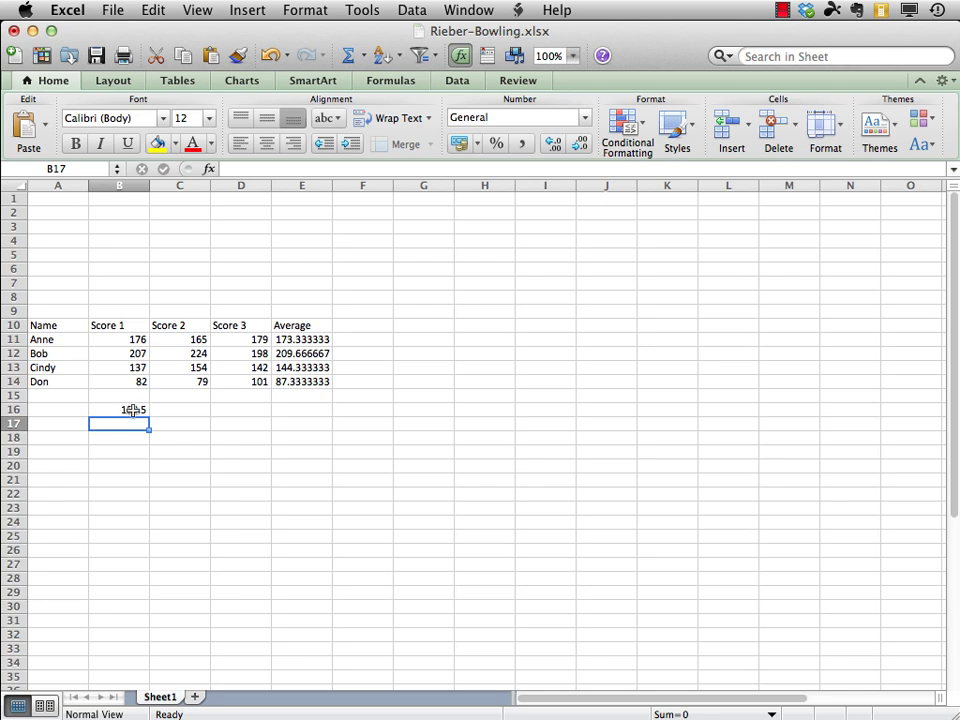
- Fill the average formula from cell B16 right through E16 and check the copied formula in E16
{"action": "left_click", "coordinate": [134, 410]}
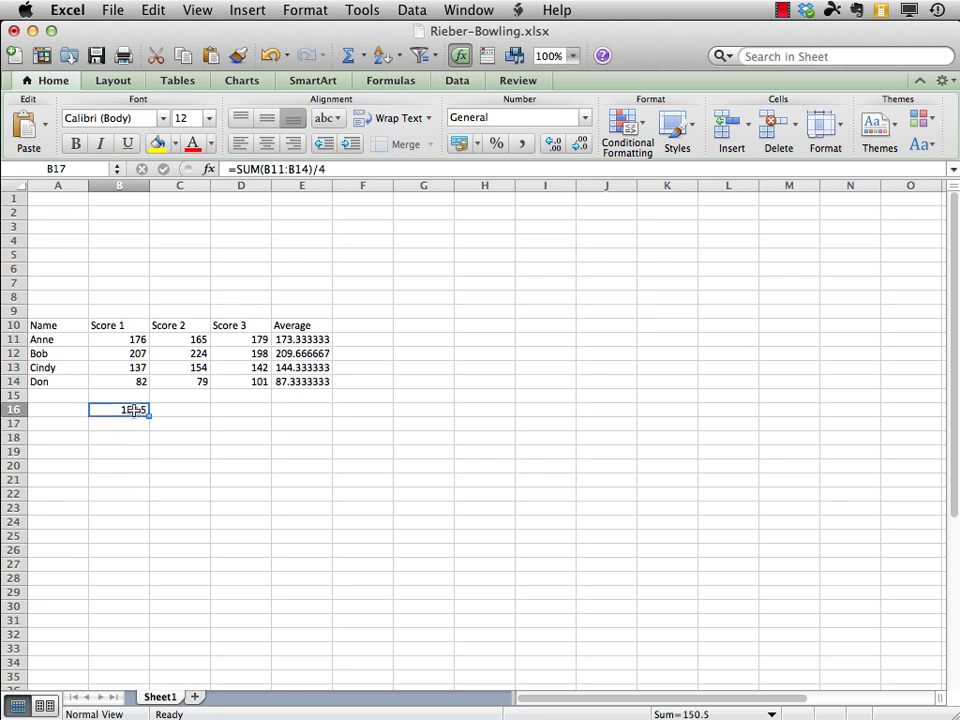
{"action": "left_click_drag", "start_coordinate": [137, 408], "coordinate": [305, 407]}
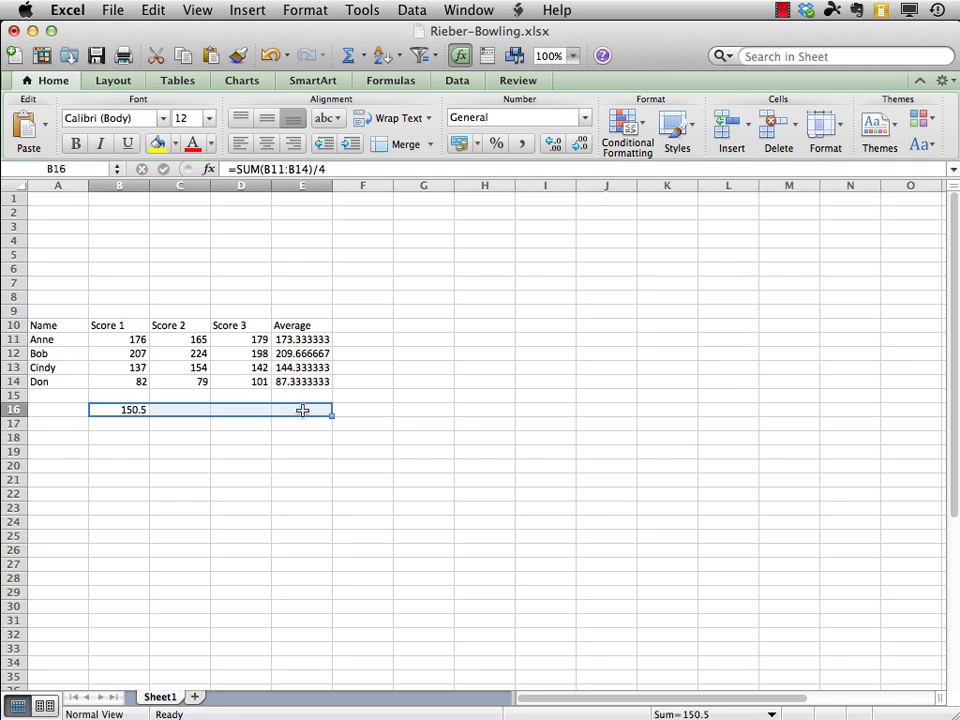
{"action": "left_click", "coordinate": [155, 12]}
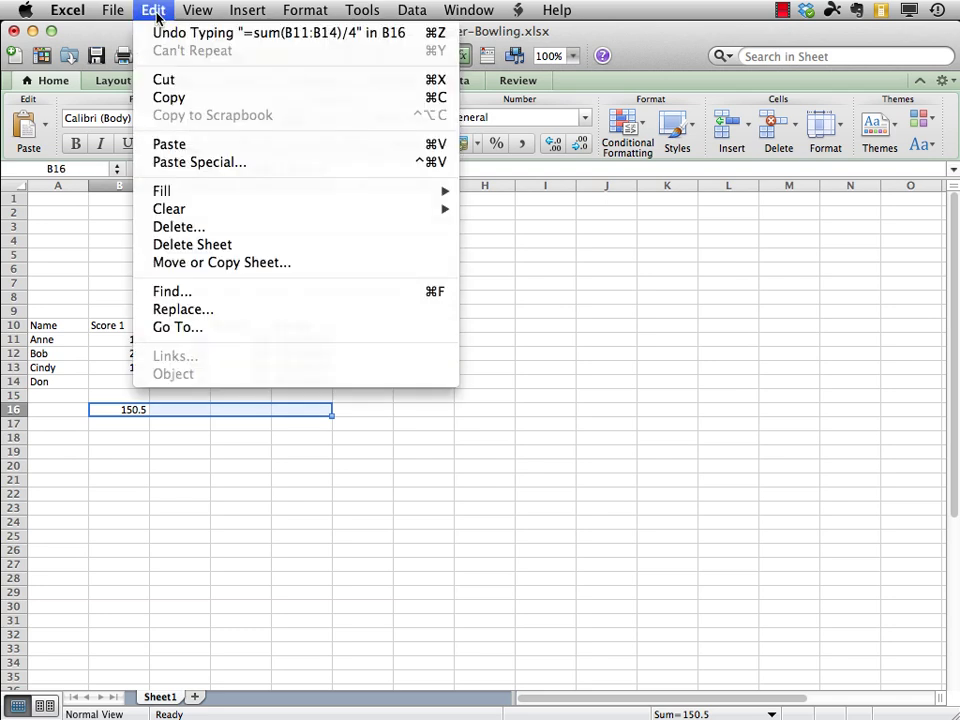
{"action": "mouse_move", "coordinate": [179, 197]}
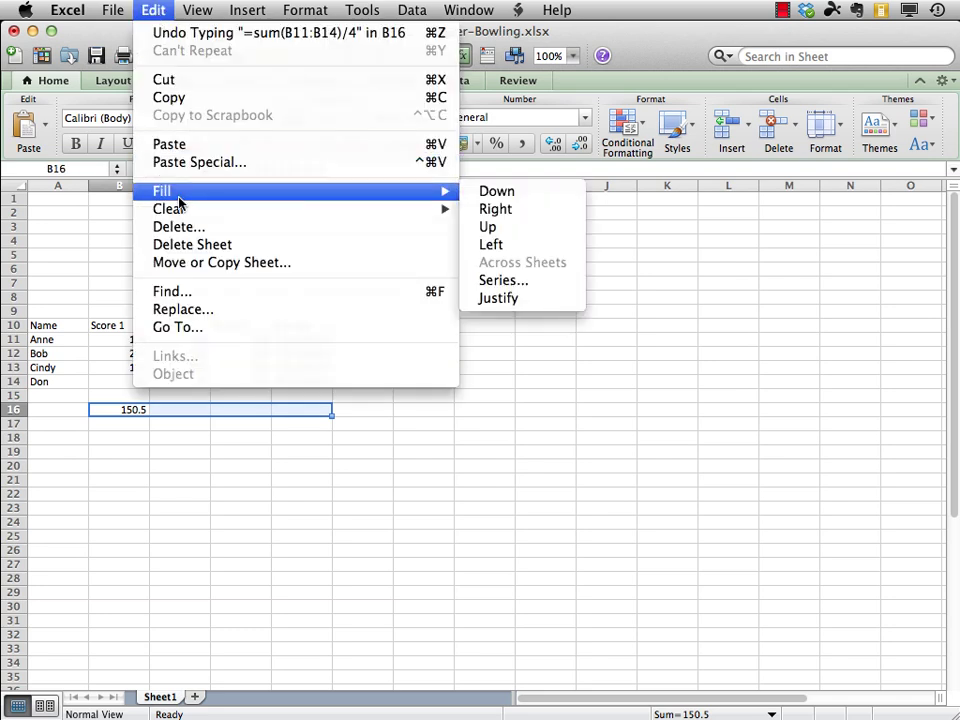
{"action": "left_click", "coordinate": [507, 210]}
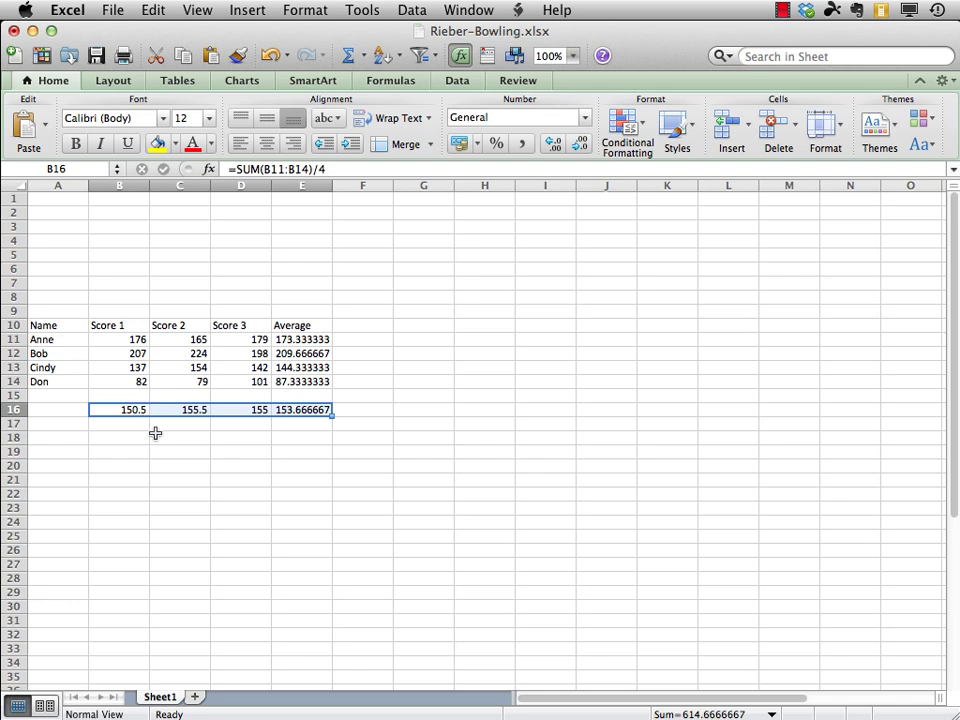
{"action": "left_click", "coordinate": [303, 410]}
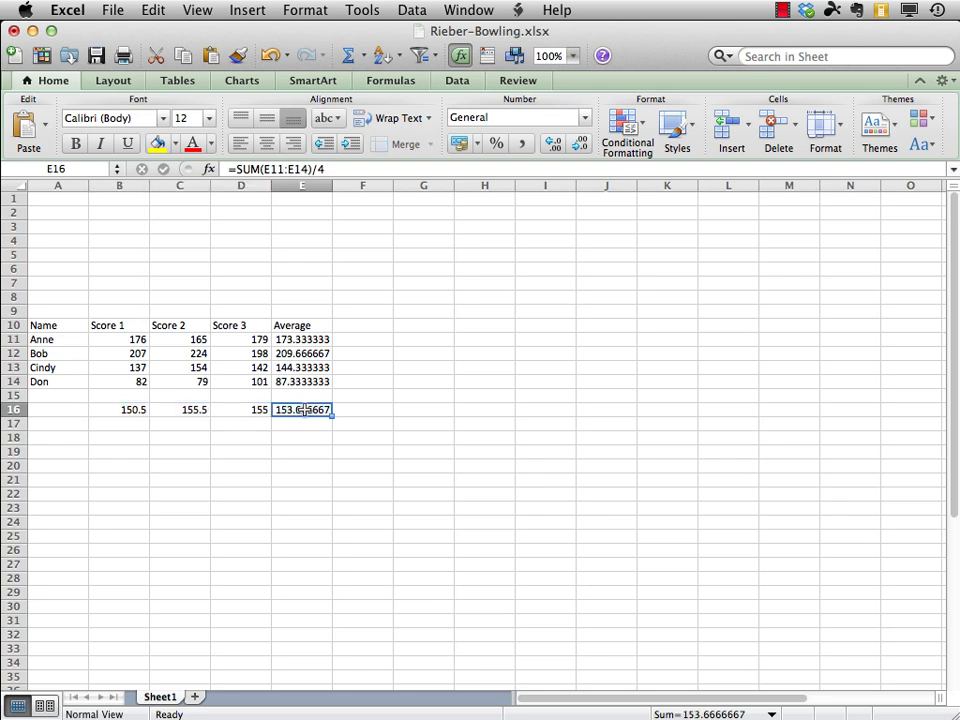
- Format the whole column E as Number with 1 decimal place
{"action": "left_click", "coordinate": [302, 186]}
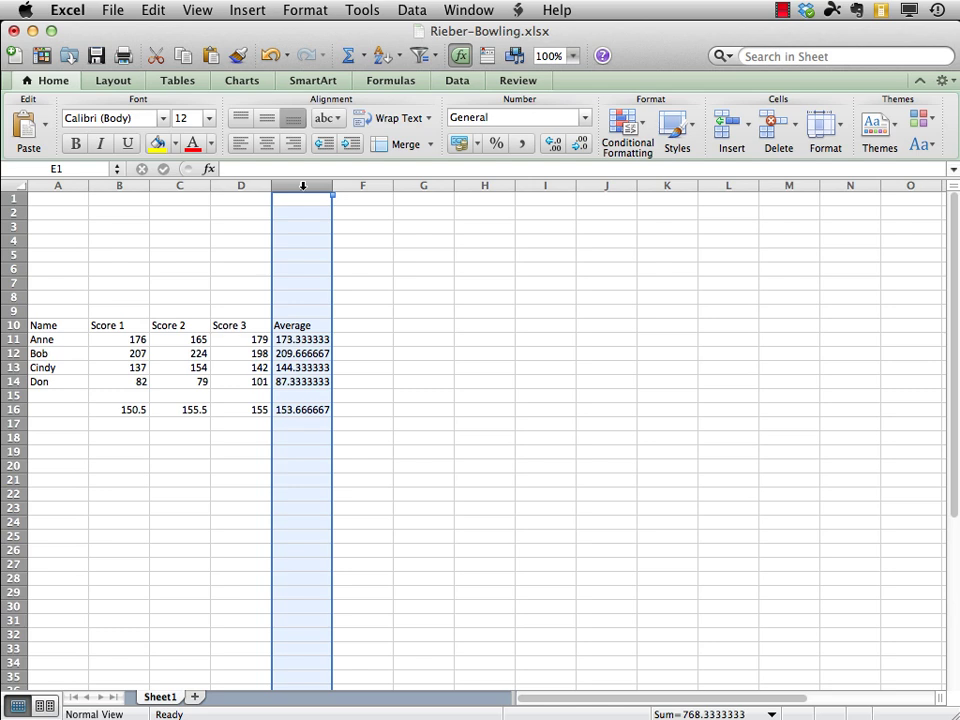
{"action": "left_click", "coordinate": [306, 10]}
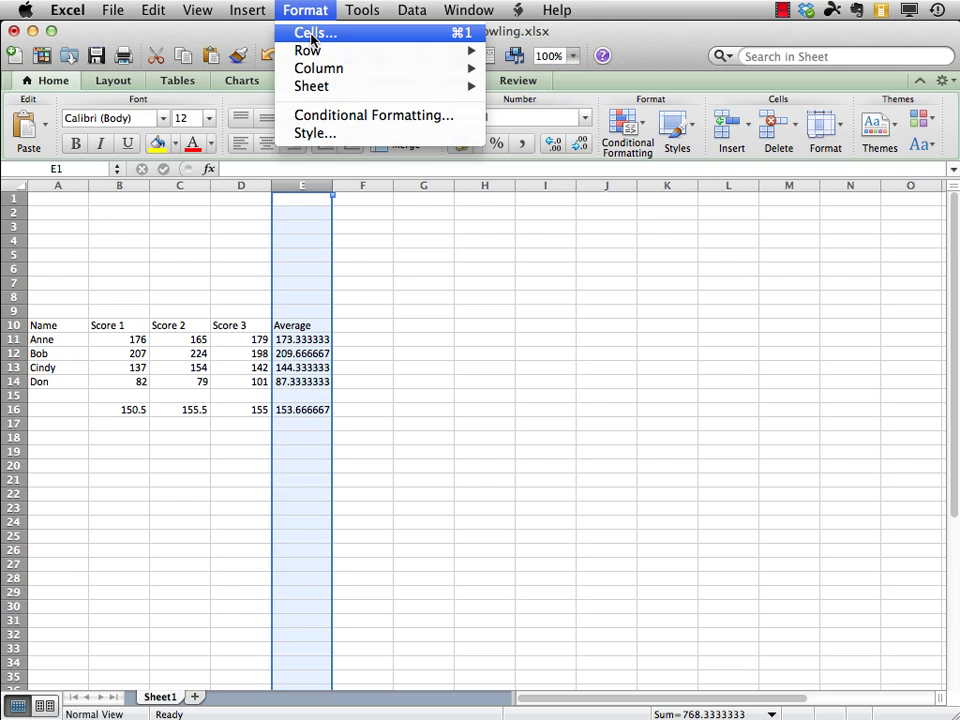
{"action": "left_click", "coordinate": [311, 35]}
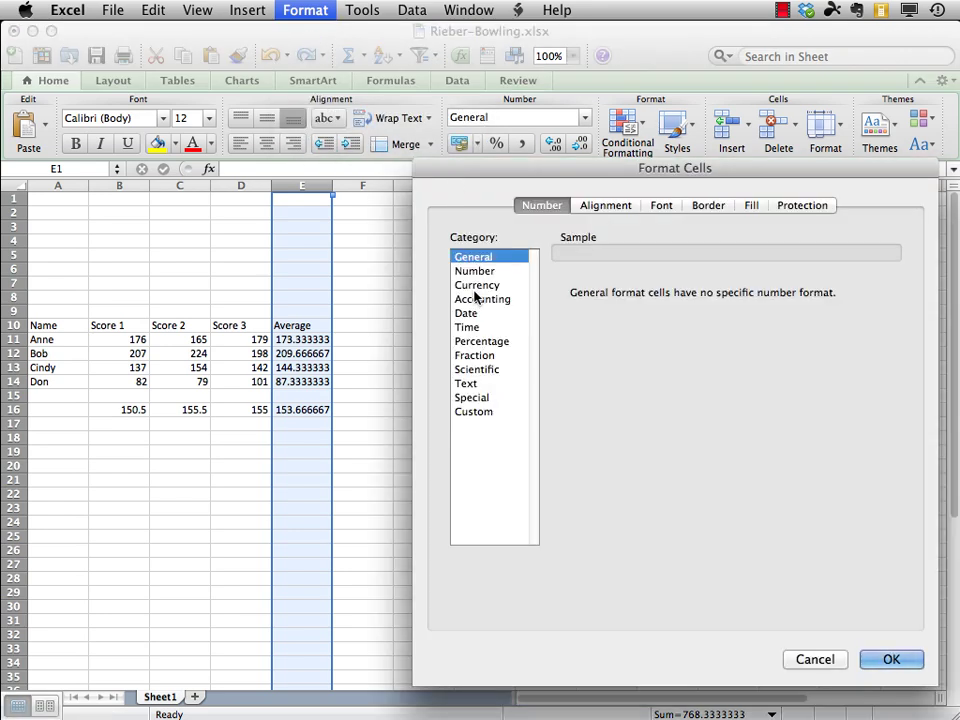
{"action": "left_click_drag", "start_coordinate": [491, 172], "coordinate": [459, 164]}
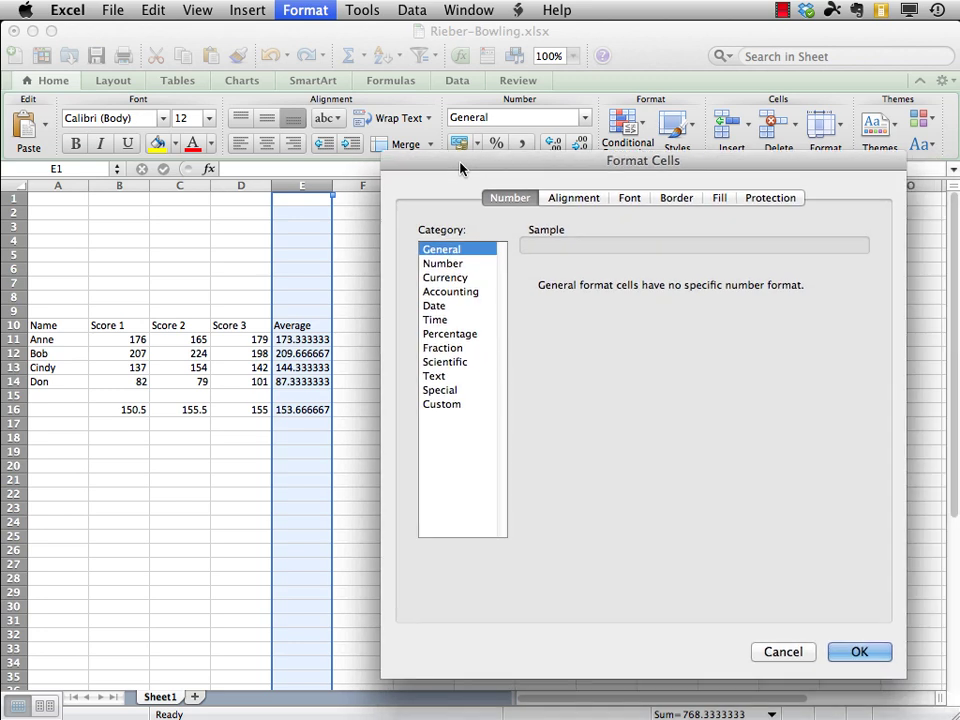
{"action": "left_click", "coordinate": [445, 265]}
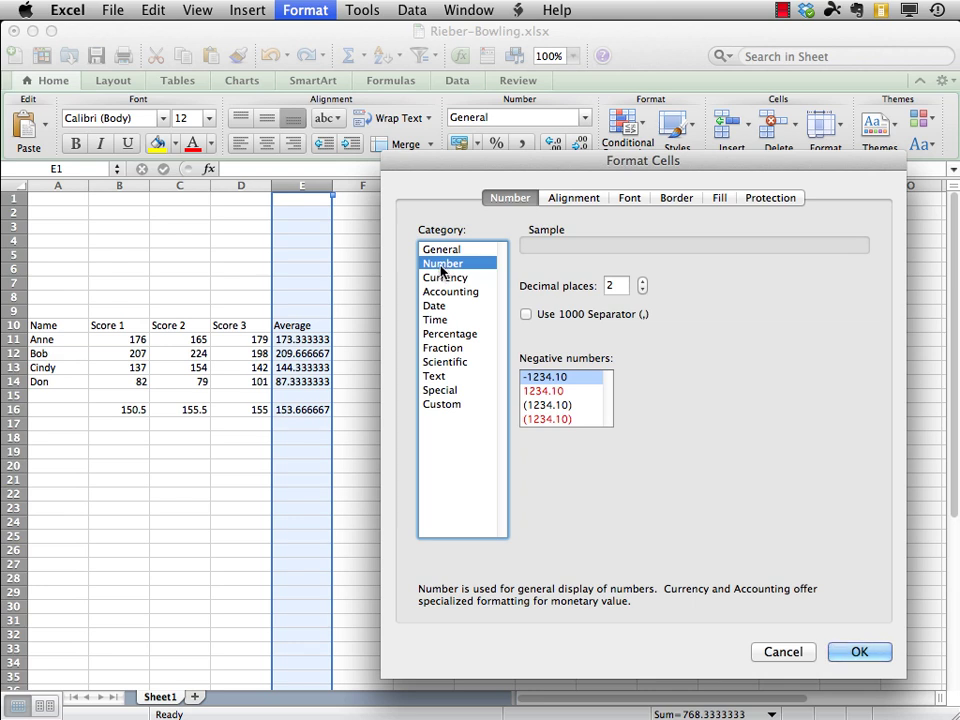
{"action": "double_click", "coordinate": [614, 287]}
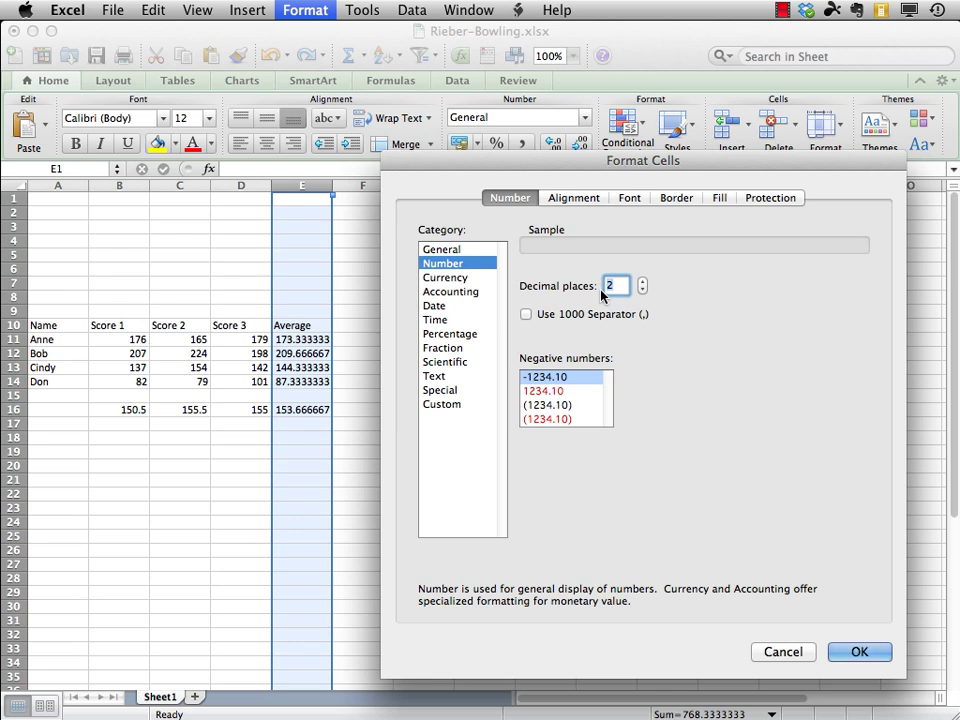
{"action": "type", "text": "1"}
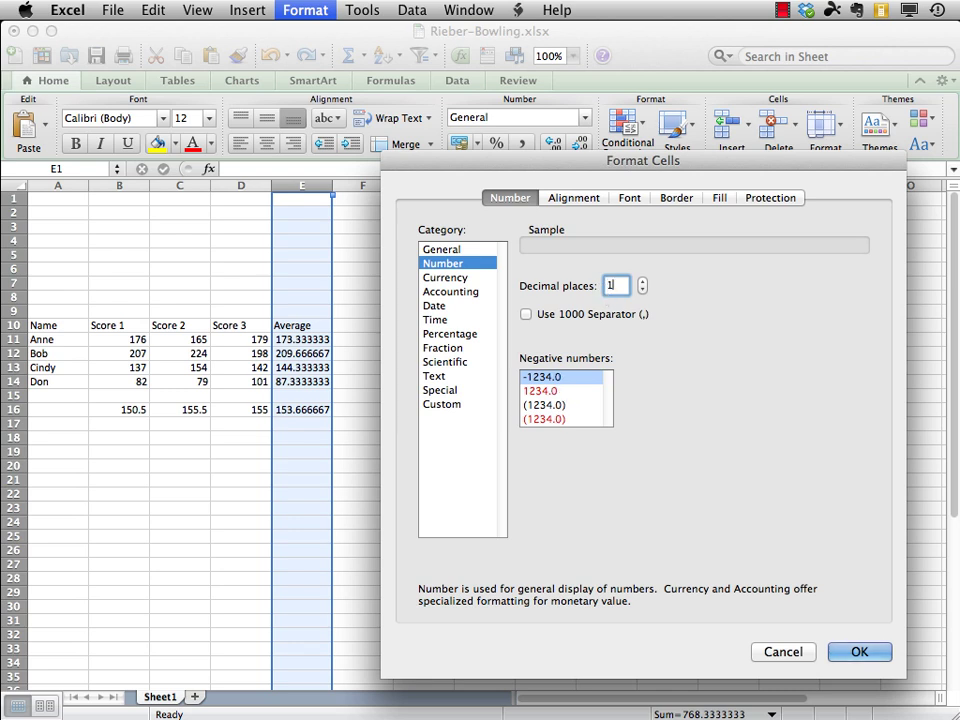
{"action": "left_click", "coordinate": [856, 653]}
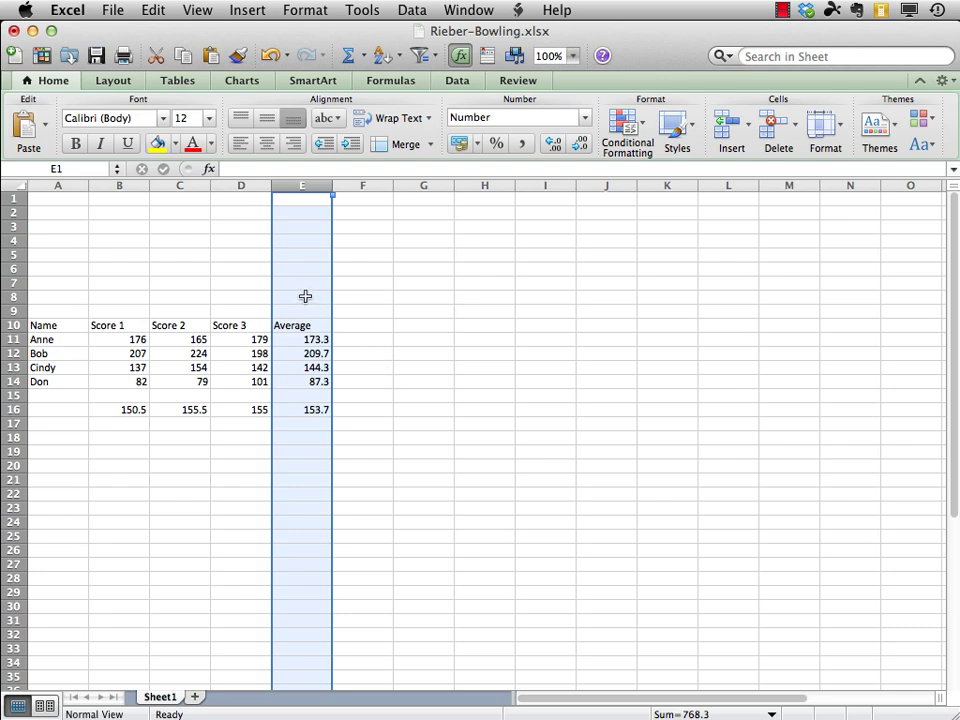
- Review the cell format settings of column E again and accept them as they are
{"action": "left_click", "coordinate": [305, 185]}
{"action": "right_click", "coordinate": [302, 270]}
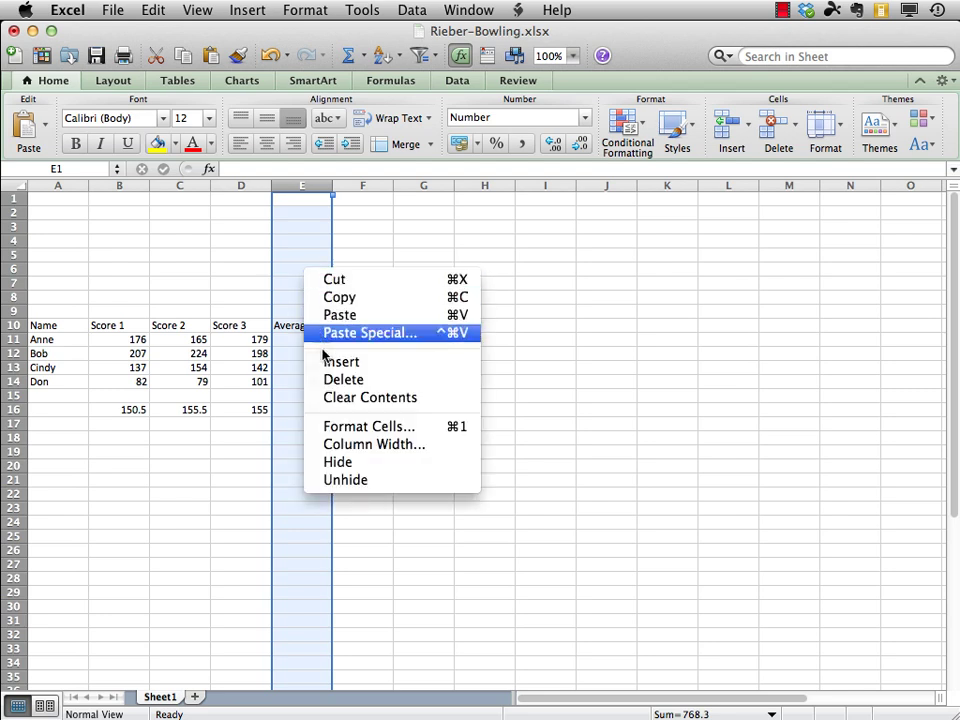
{"action": "left_click", "coordinate": [349, 428]}
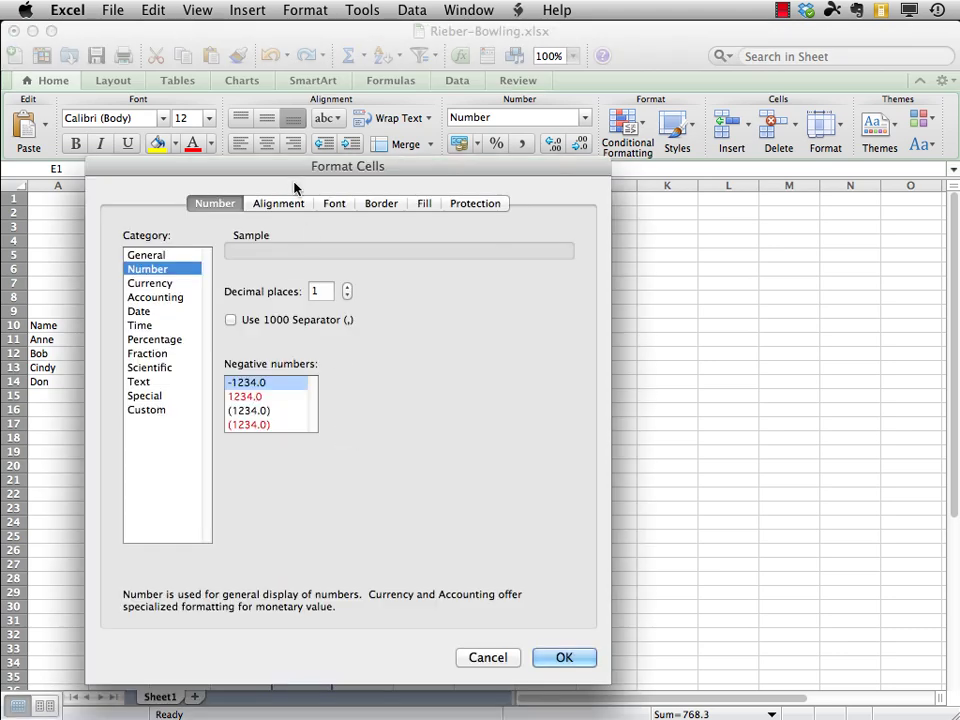
{"action": "left_click_drag", "start_coordinate": [270, 173], "coordinate": [555, 162]}
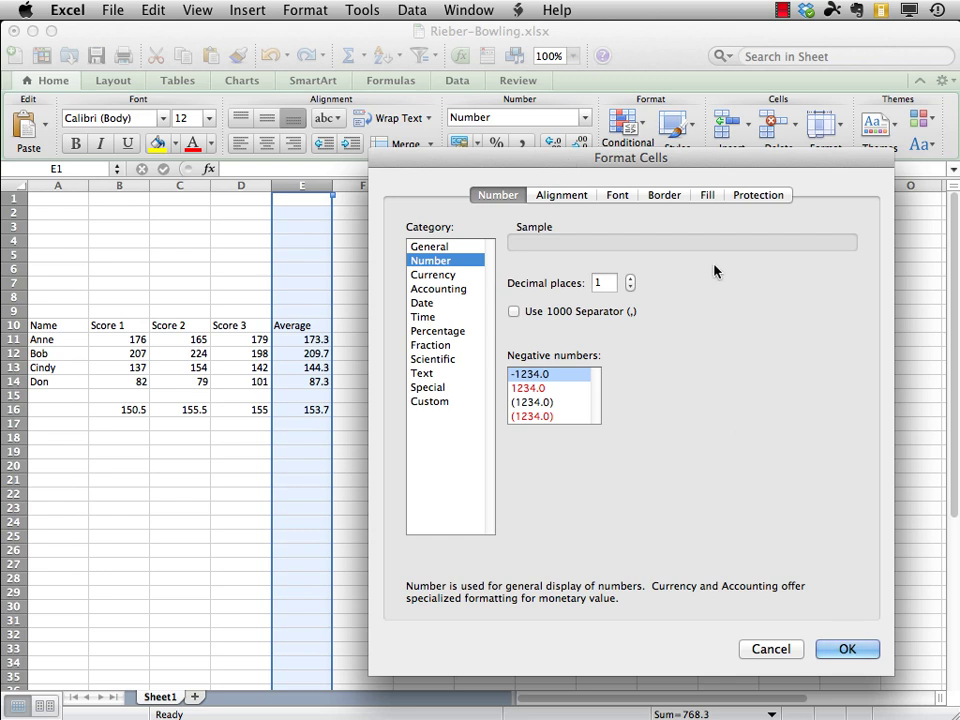
{"action": "left_click_drag", "start_coordinate": [664, 161], "coordinate": [669, 150]}
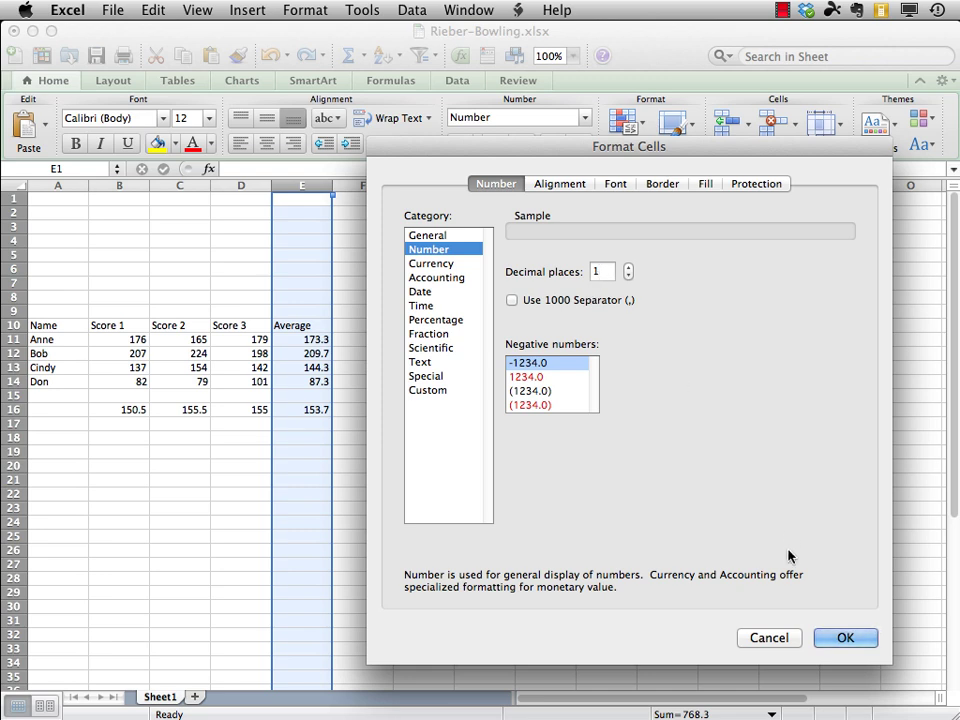
{"action": "left_click", "coordinate": [846, 640]}
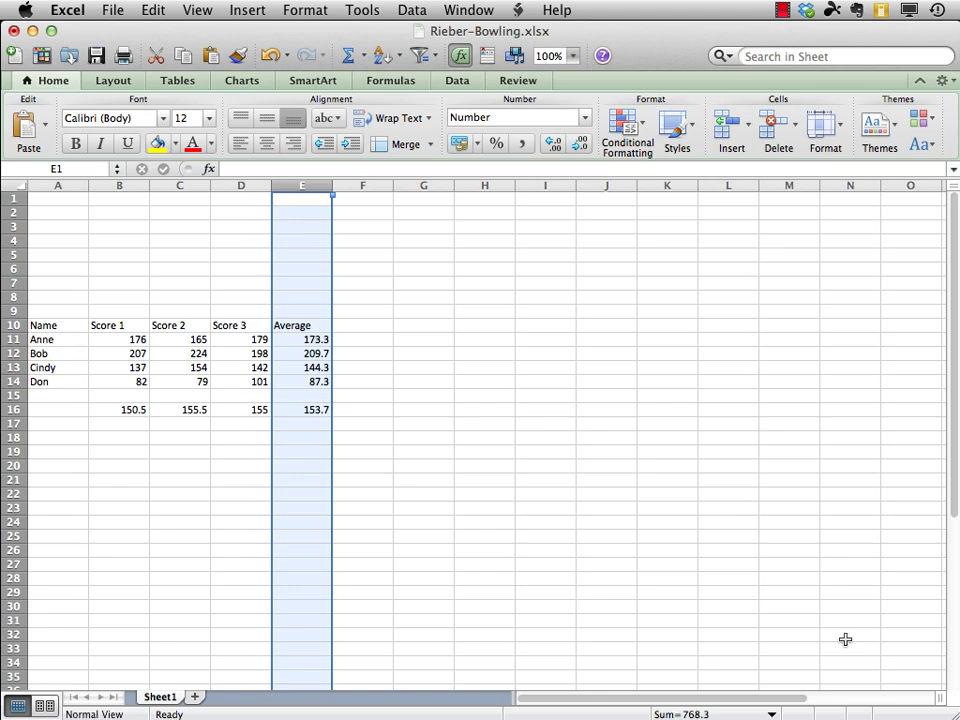
- Save the bowling workbook under its existing name
{"action": "key", "text": "super+Tab"}
{"action": "key", "text": "super+Tab"}
{"action": "left_click", "coordinate": [111, 12]}
{"action": "mouse_move", "coordinate": [108, 12]}
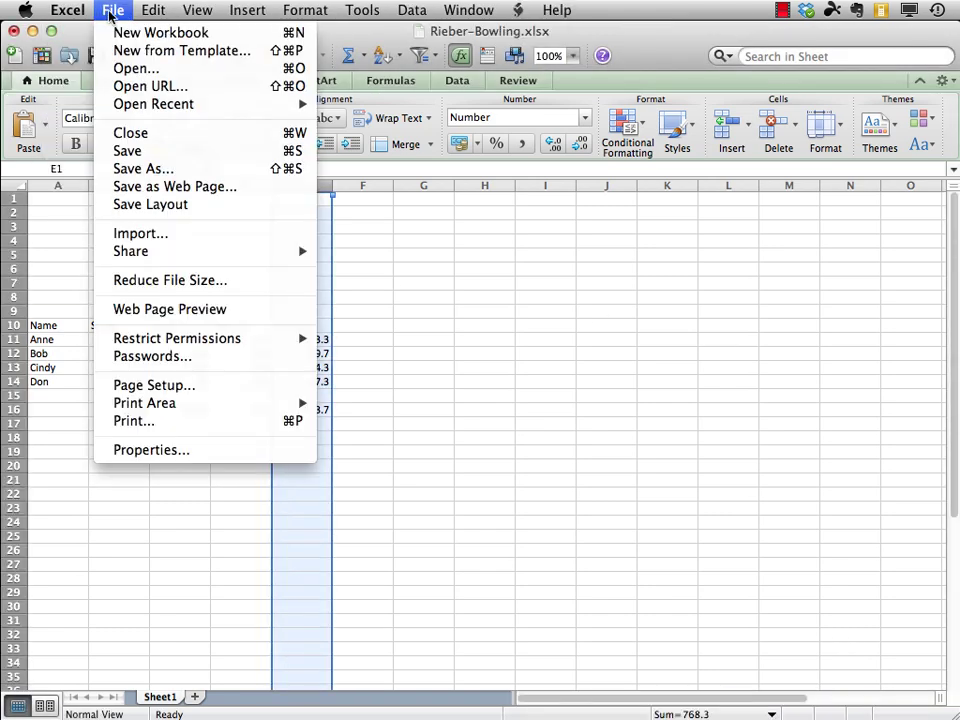
{"action": "left_click", "coordinate": [128, 150]}
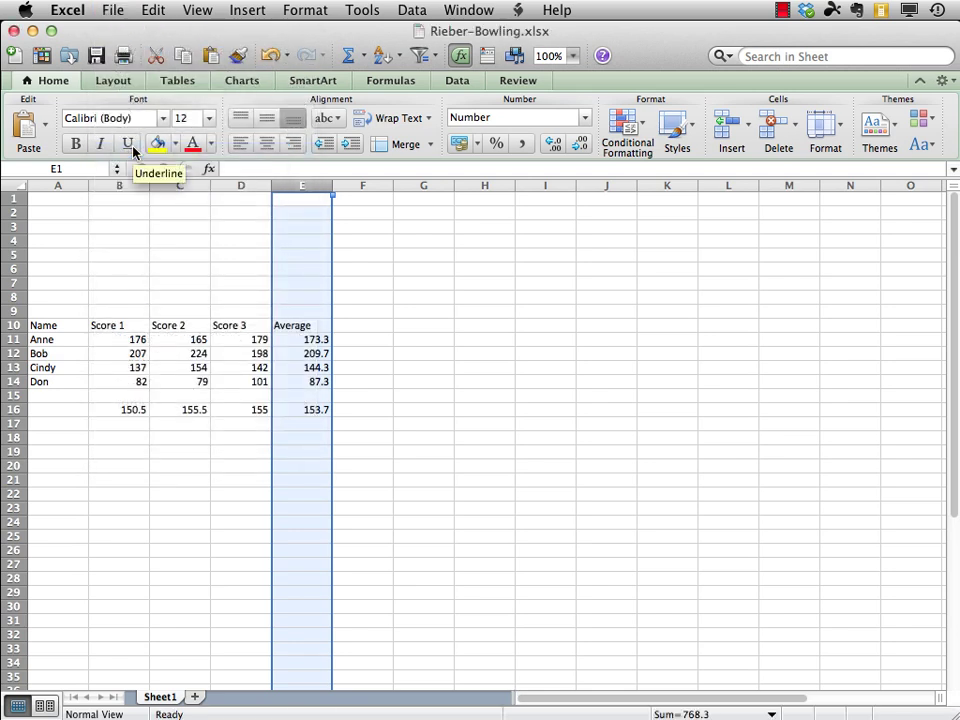
- Enter the formula =average(B11:D11) in cell F11 to average Anne's three scores
{"action": "left_click", "coordinate": [362, 311]}
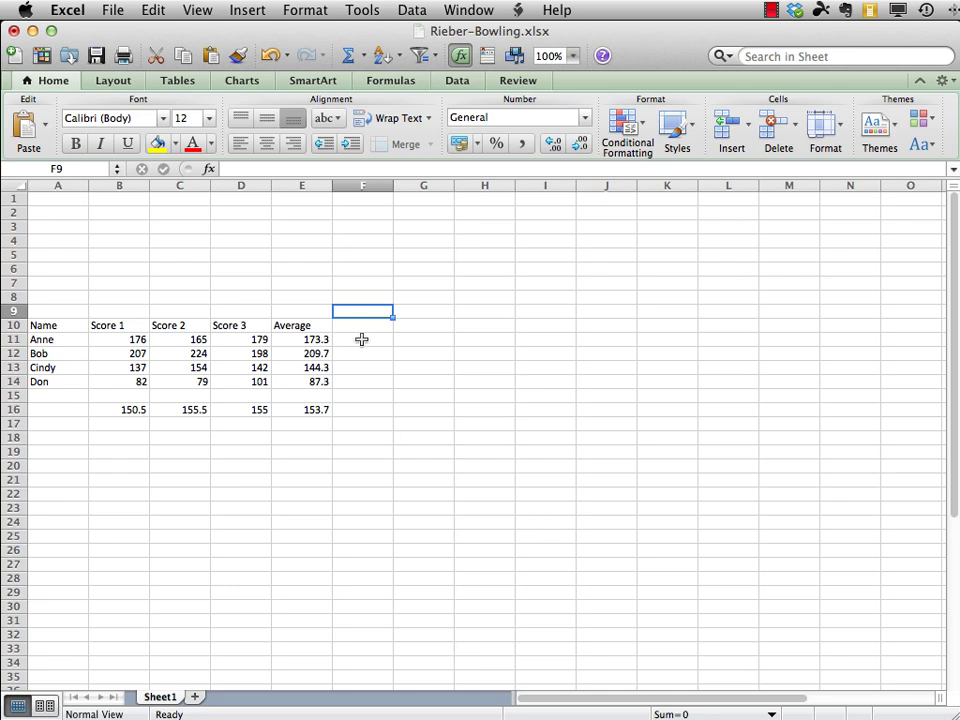
{"action": "left_click", "coordinate": [361, 339]}
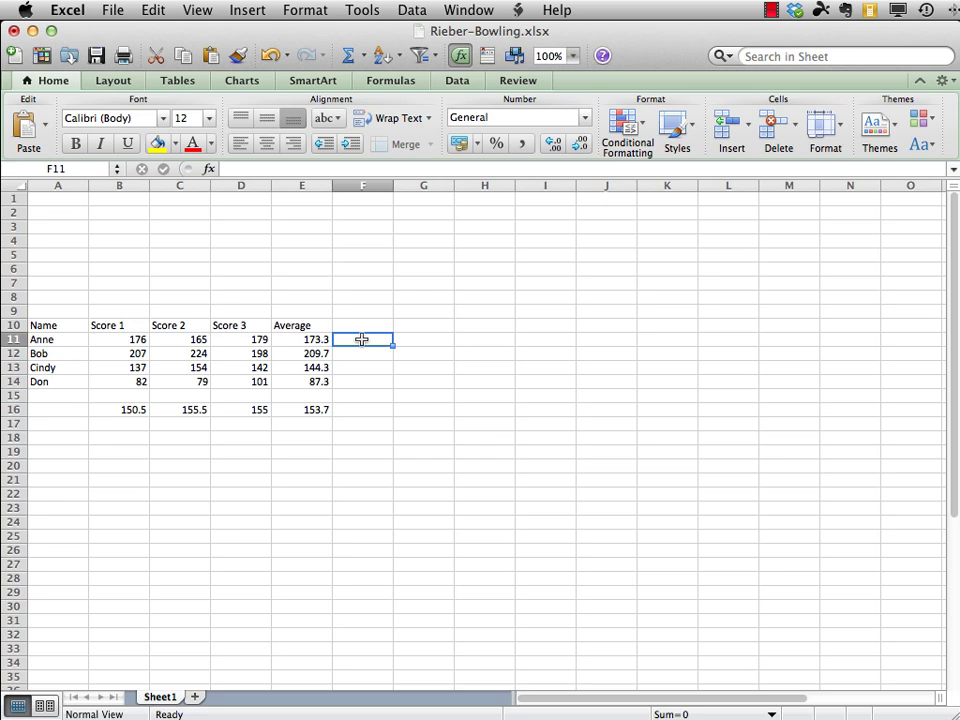
{"action": "type", "text": "="}
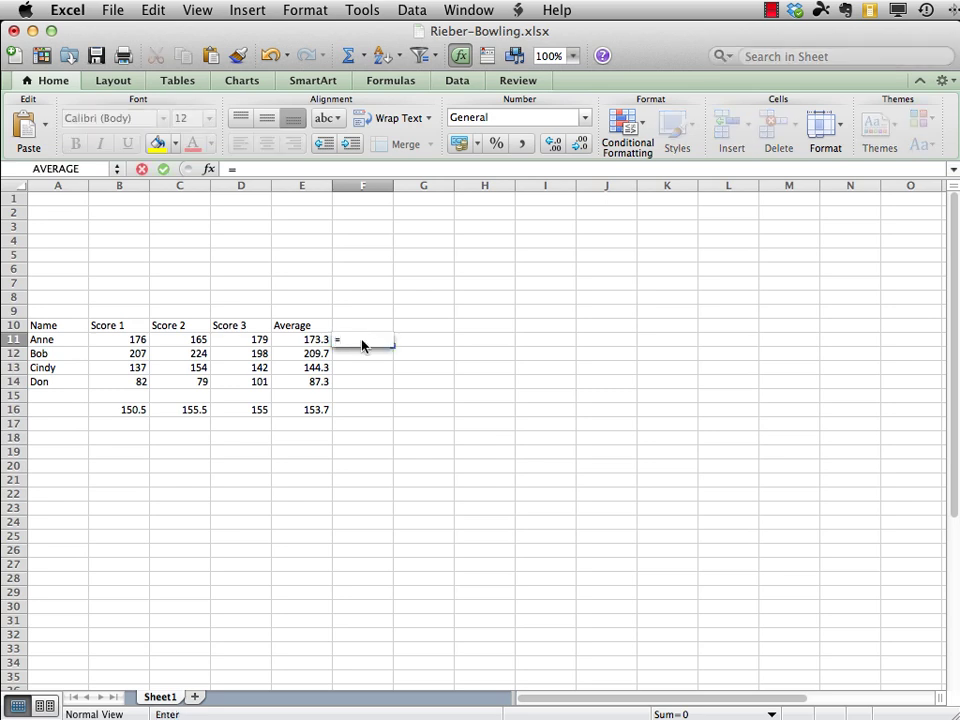
{"action": "type", "text": "avera"}
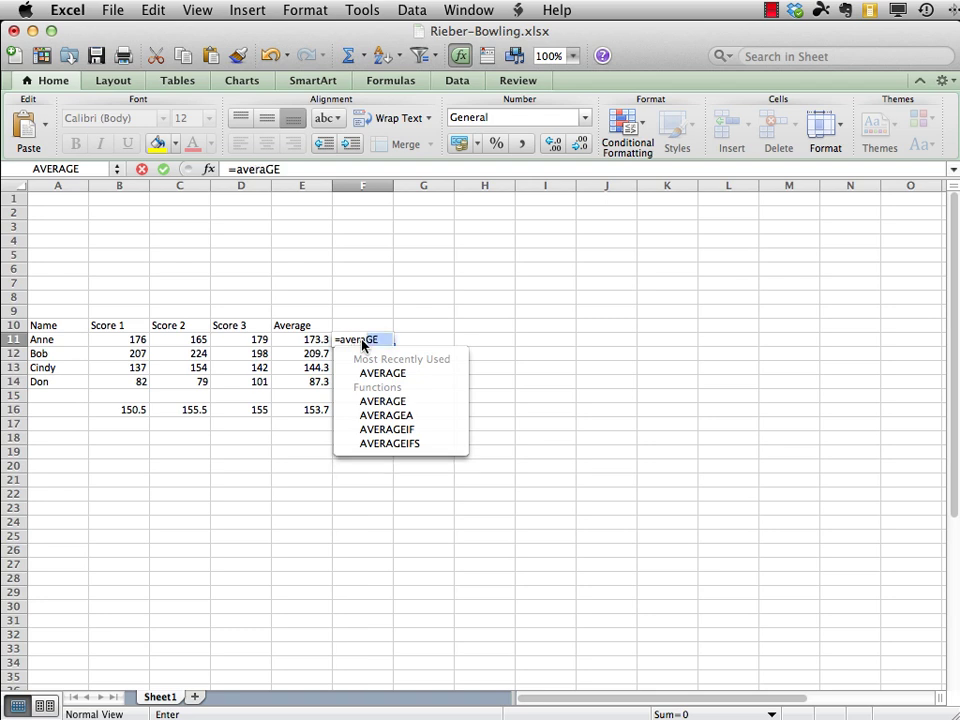
{"action": "type", "text": "ge("}
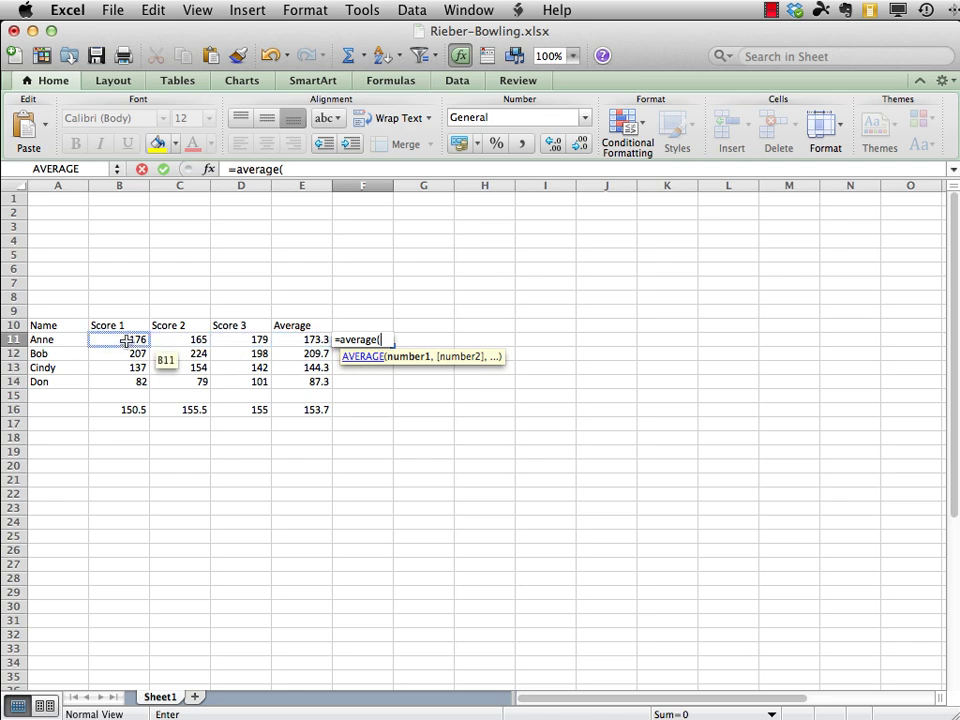
{"action": "left_click_drag", "start_coordinate": [125, 340], "coordinate": [231, 340]}
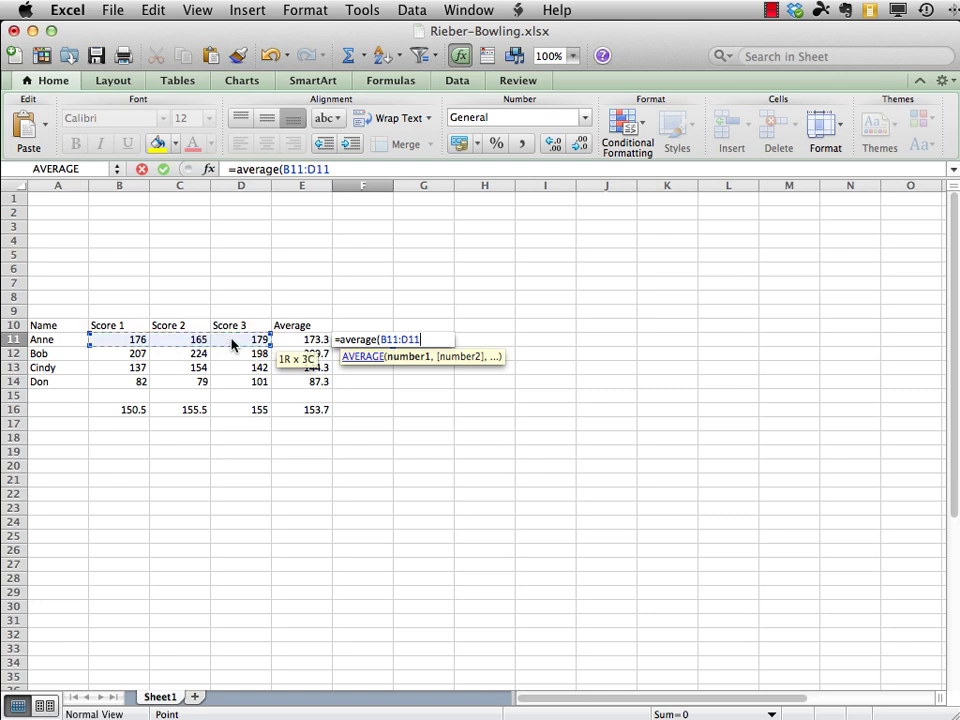
{"action": "type", "text": ")"}
{"action": "key", "text": "Return"}
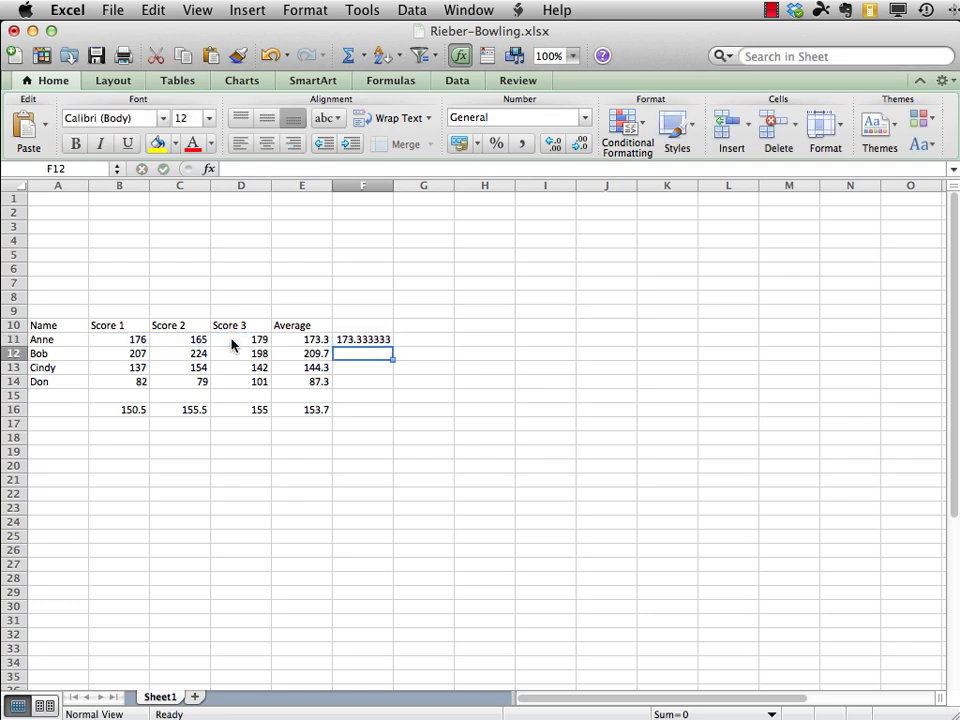
- Fill the AVERAGE formula from cell F11 down through F14 for the other bowlers
{"action": "left_click", "coordinate": [367, 339]}
{"action": "left_click_drag", "start_coordinate": [367, 339], "coordinate": [366, 377]}
{"action": "left_click", "coordinate": [150, 10]}
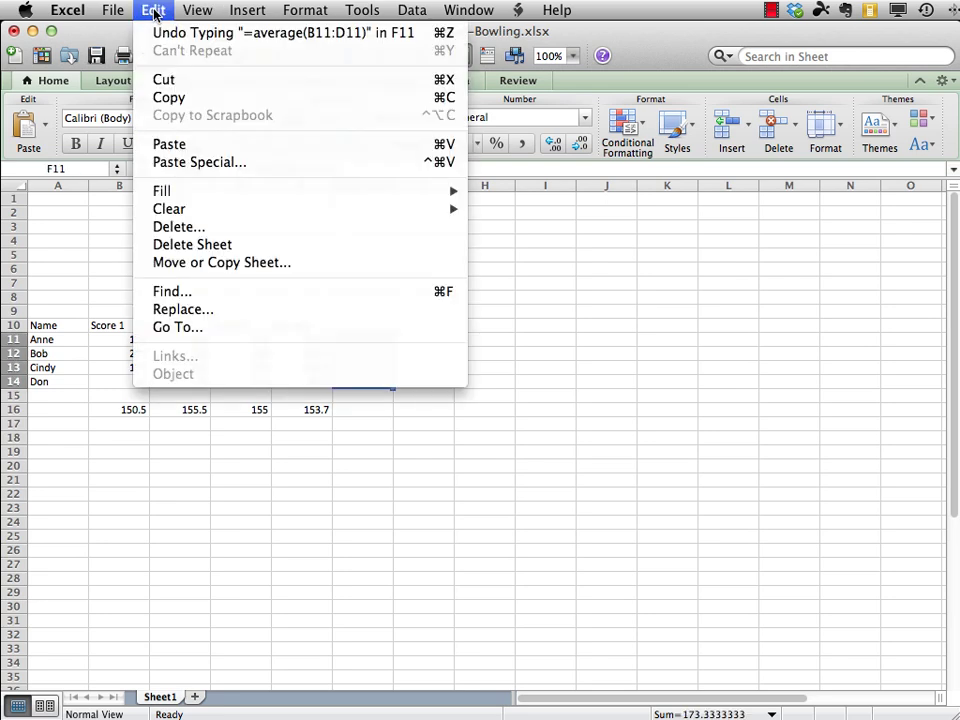
{"action": "mouse_move", "coordinate": [263, 195]}
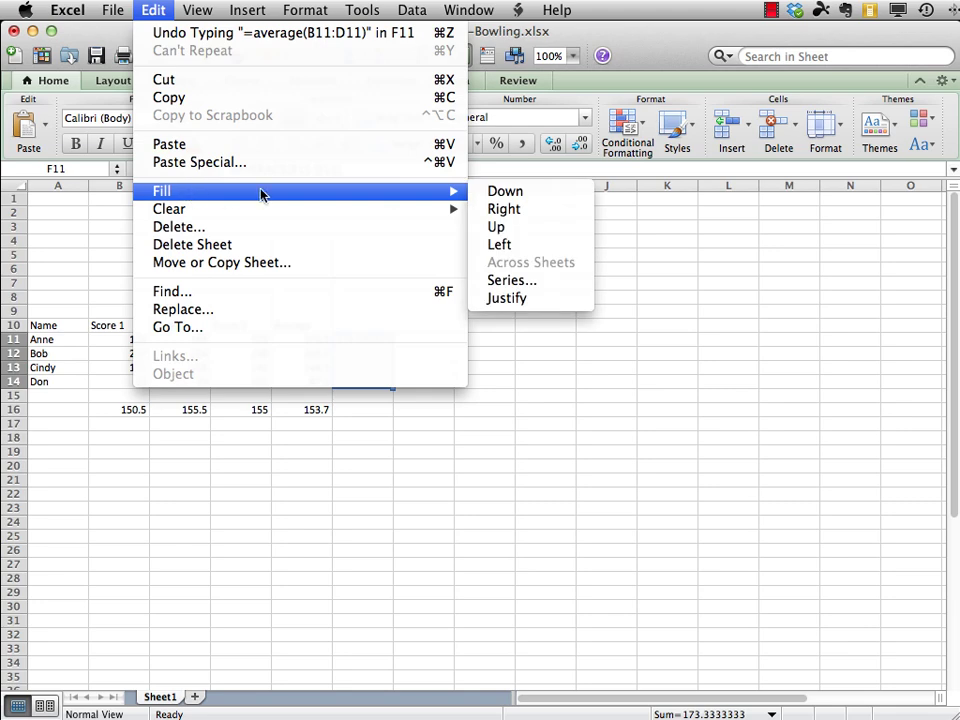
{"action": "left_click", "coordinate": [508, 191]}
{"action": "left_click", "coordinate": [426, 385]}
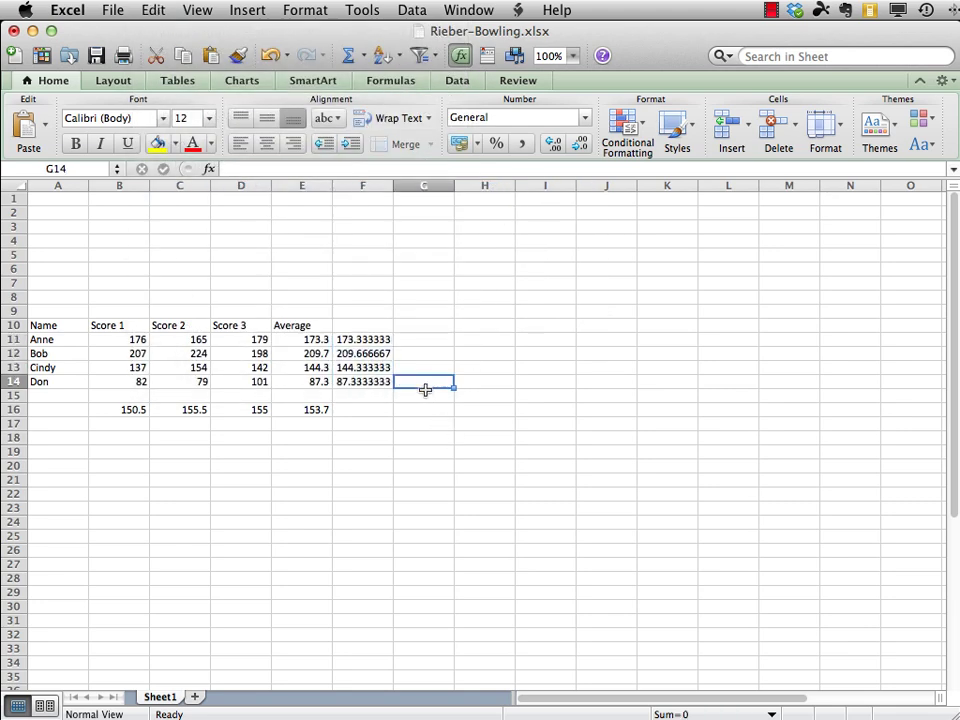
- Format the whole column F as Number with 1 decimal place
{"action": "left_click", "coordinate": [365, 185]}
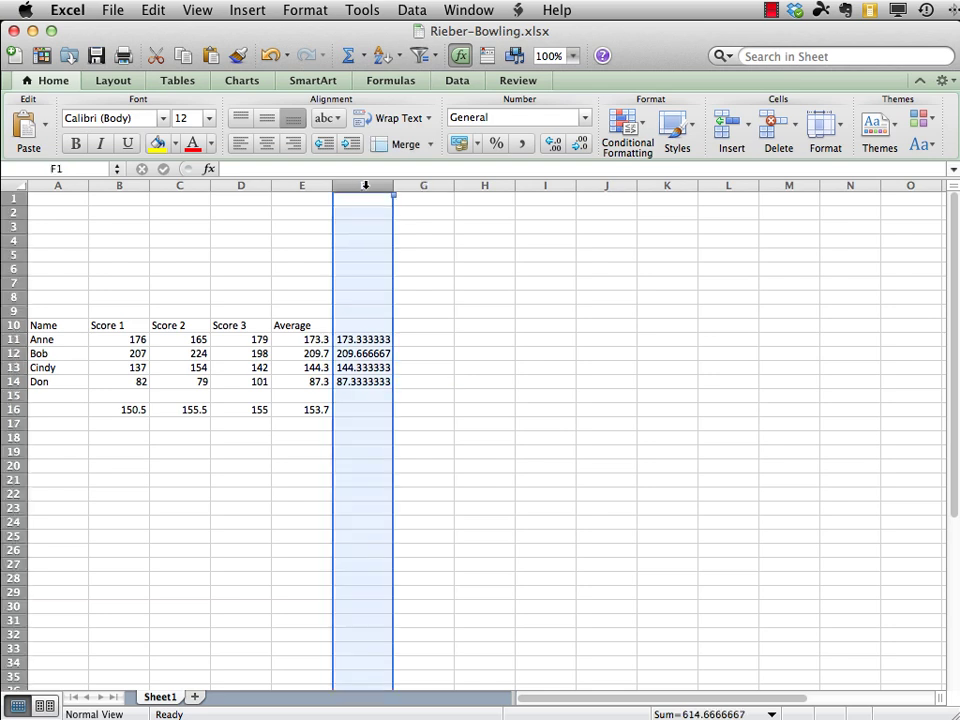
{"action": "right_click", "coordinate": [368, 272]}
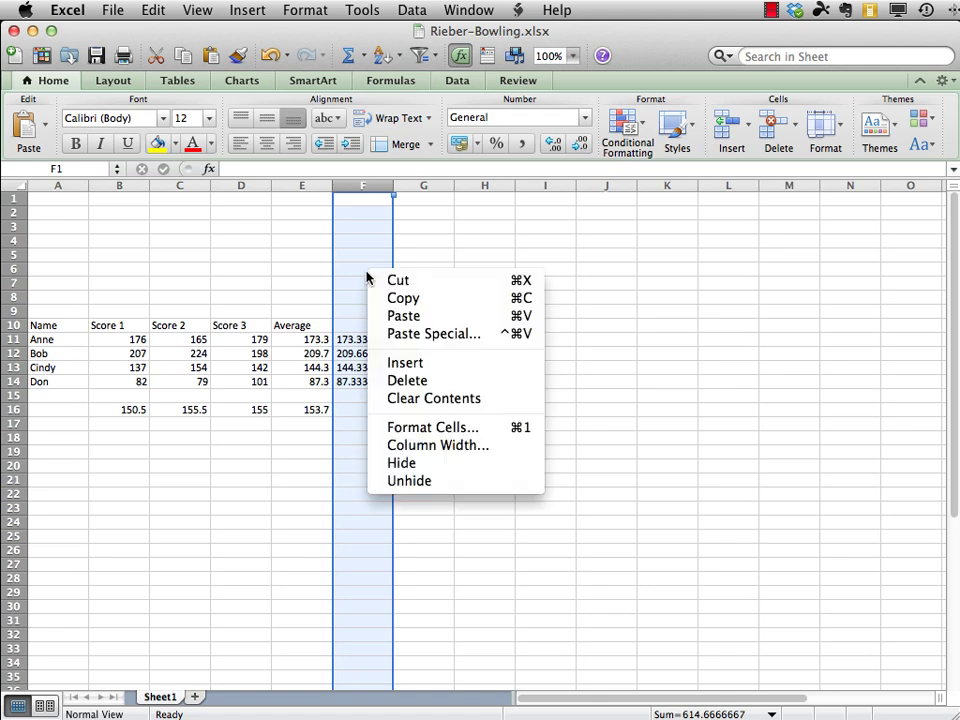
{"action": "left_click", "coordinate": [420, 428]}
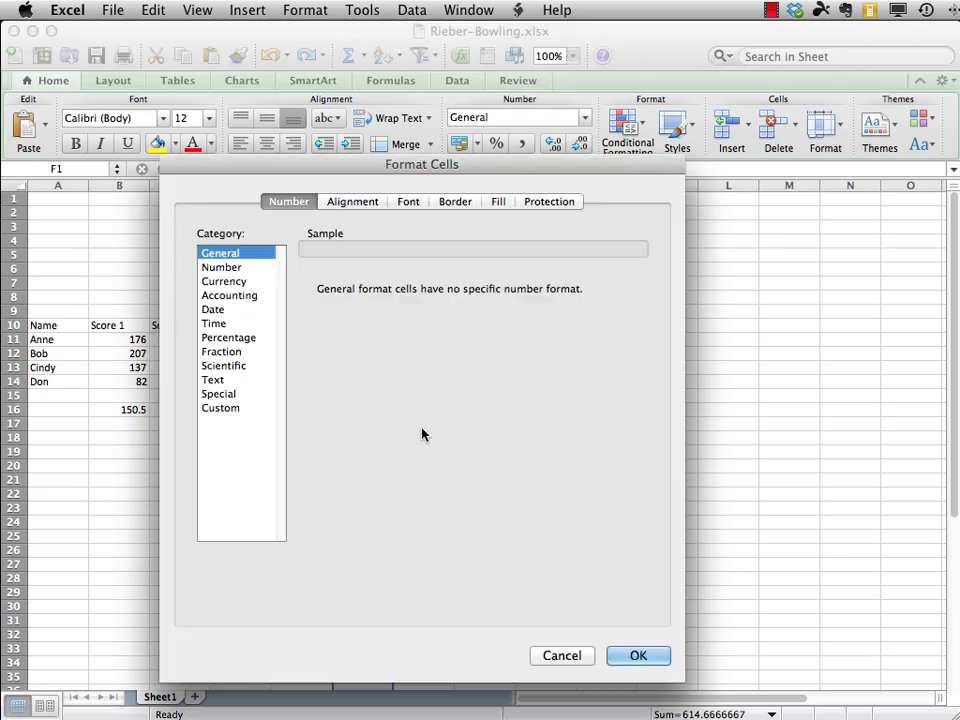
{"action": "left_click", "coordinate": [228, 268]}
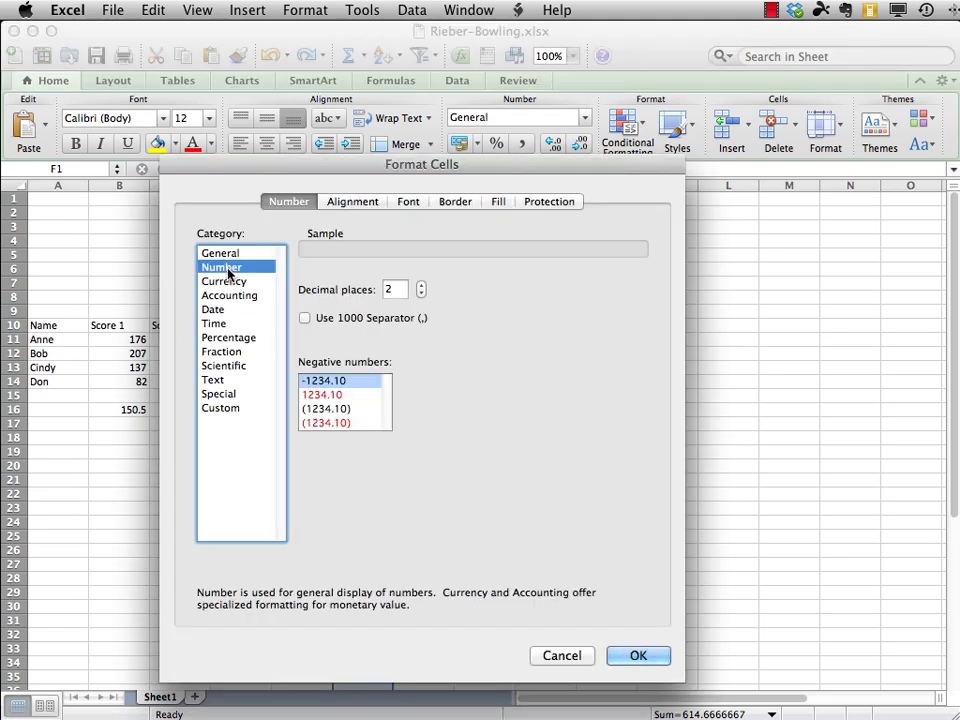
{"action": "double_click", "coordinate": [394, 289]}
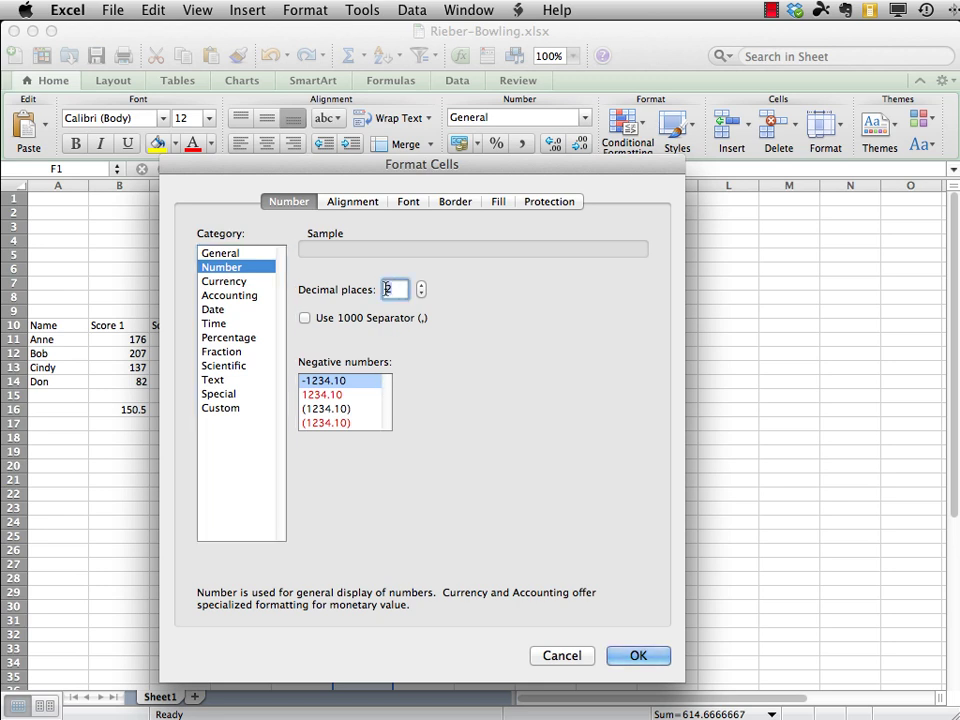
{"action": "type", "text": "1"}
{"action": "left_click", "coordinate": [635, 656]}
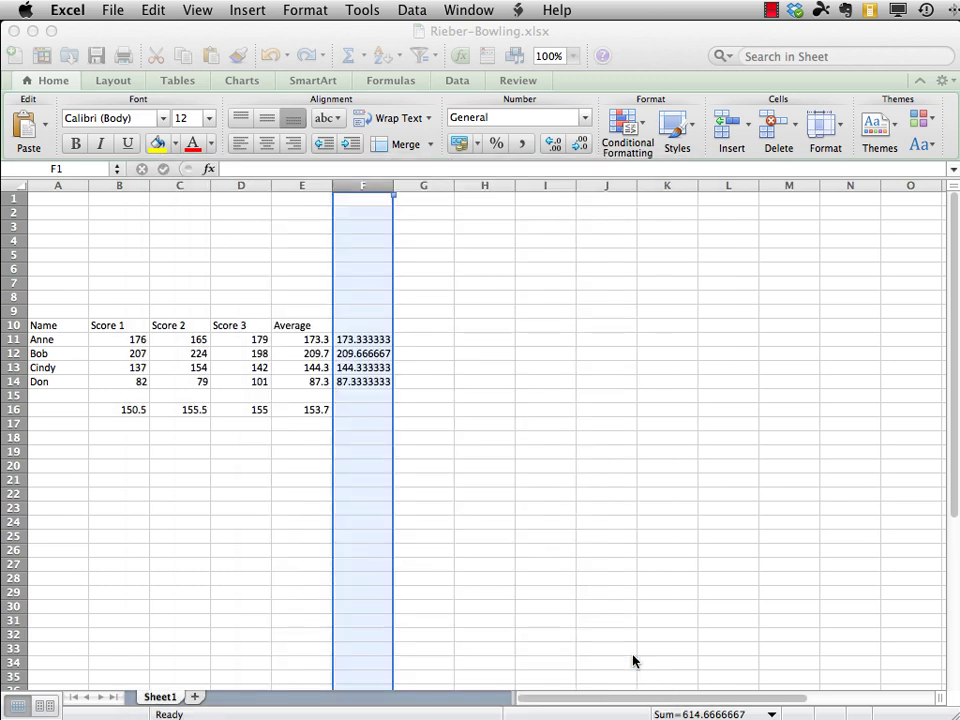
- Examine the cells of column F one by one from F19 up to F7, including the copied average formulas
{"action": "left_click", "coordinate": [372, 455]}
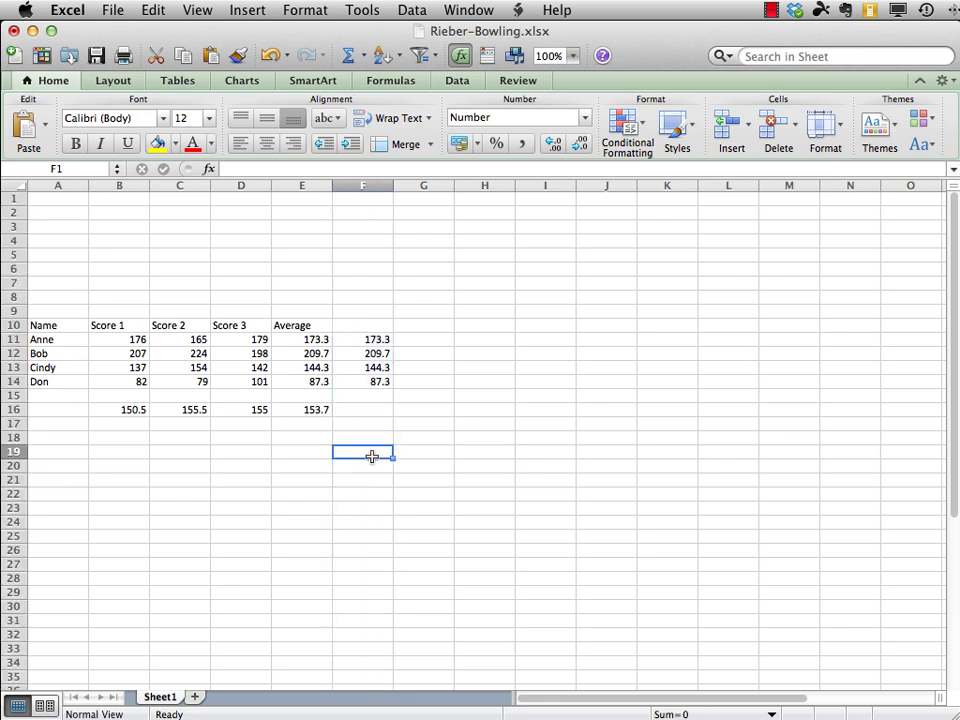
{"action": "key", "text": "Up"}
{"action": "key", "text": "Up"}
{"action": "key", "text": "Up"}
{"action": "key", "text": "Up"}
{"action": "key", "text": "Up"}
{"action": "key", "text": "Up"}
{"action": "key", "text": "Up"}
{"action": "key", "text": "Up"}
{"action": "key", "text": "Up"}
{"action": "key", "text": "Up"}
{"action": "key", "text": "Up"}
{"action": "key", "text": "Up"}
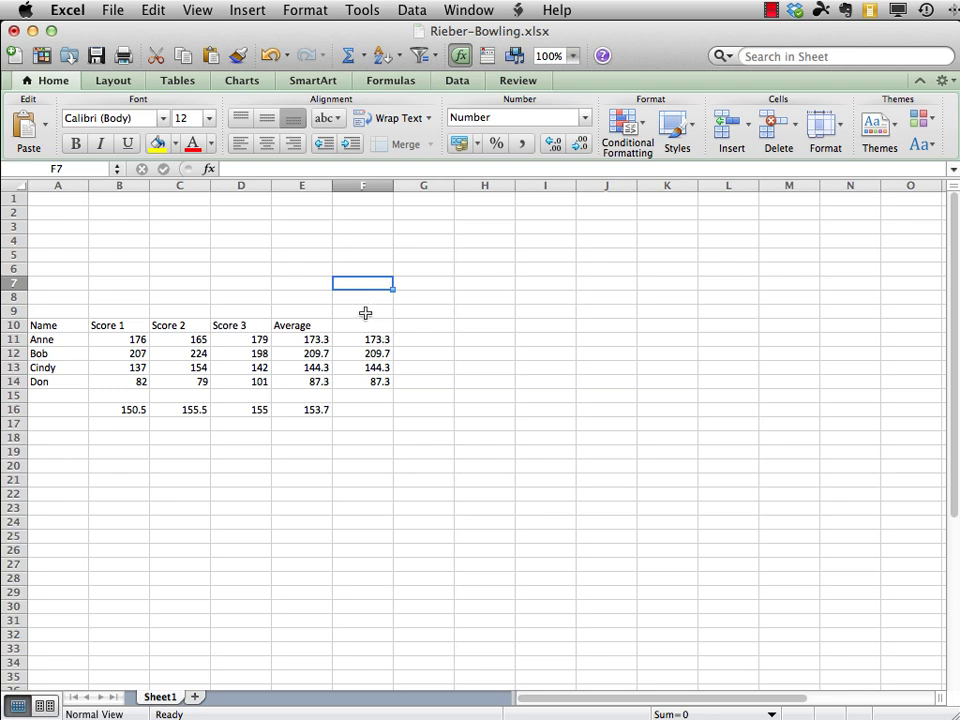
- Clear the contents of cells F9 through F19 to remove the duplicate averages
{"action": "left_click_drag", "start_coordinate": [365, 313], "coordinate": [370, 445]}
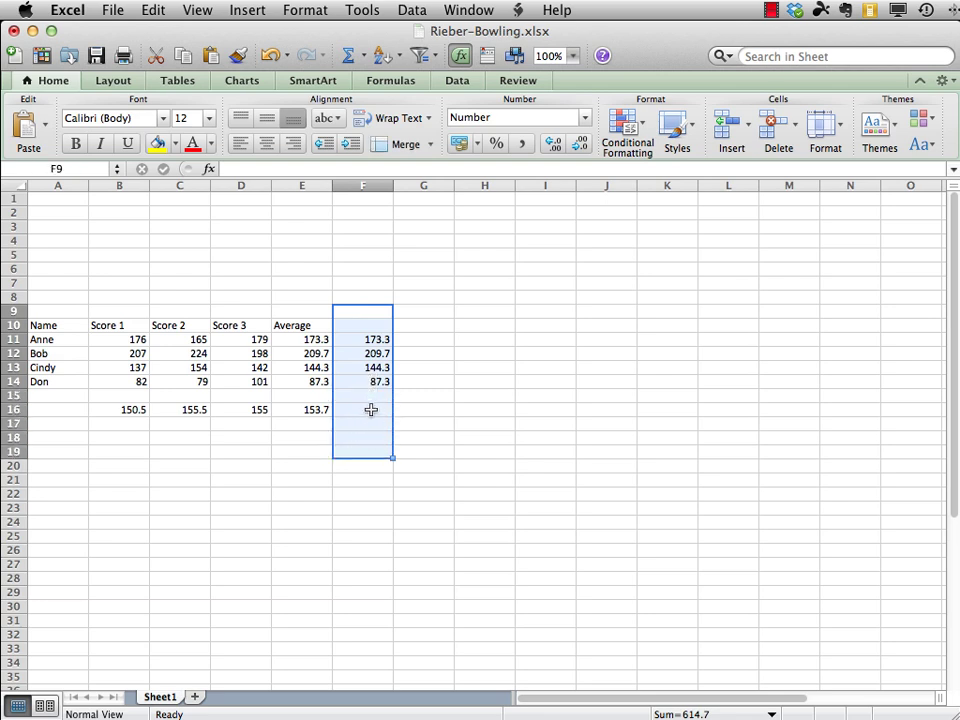
{"action": "right_click", "coordinate": [369, 410]}
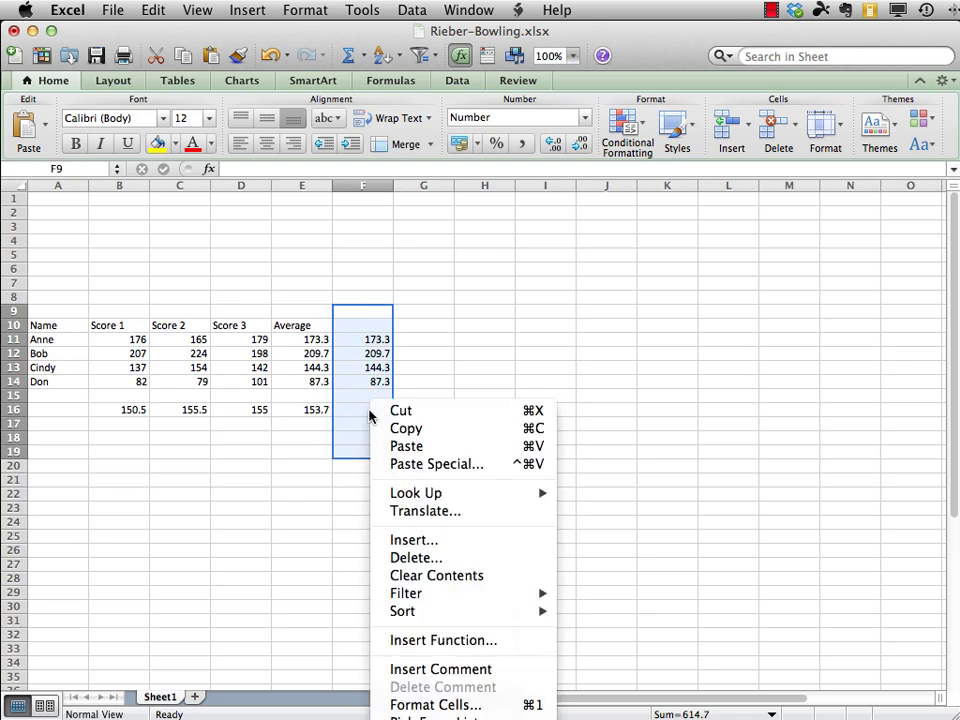
{"action": "left_click", "coordinate": [436, 576]}
{"action": "left_click", "coordinate": [364, 477]}
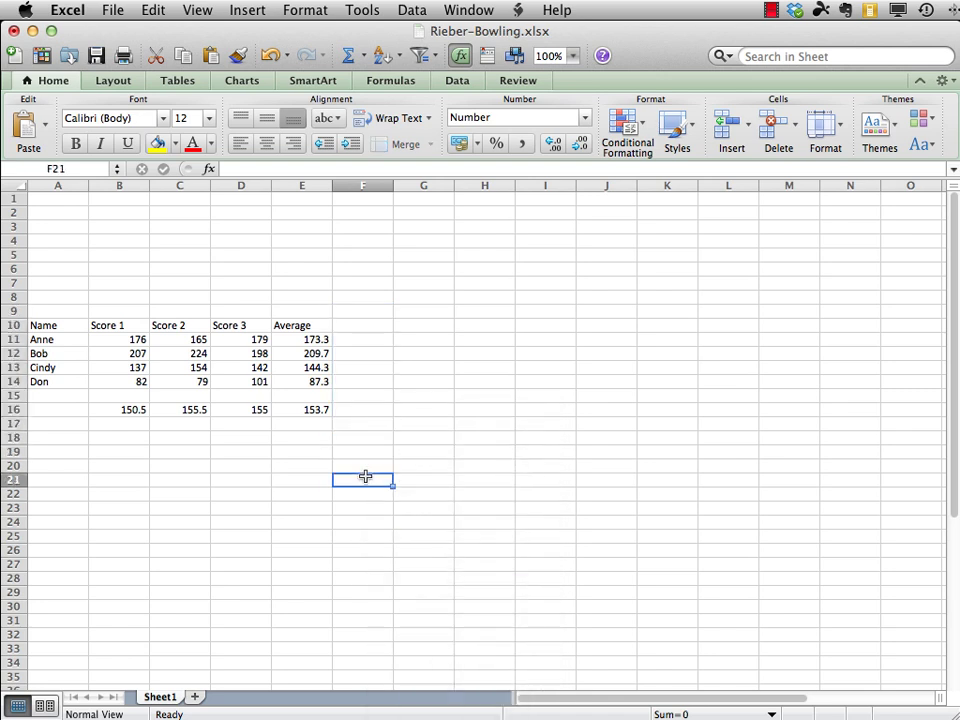
- Save the bowling workbook again under its existing name
{"action": "left_click", "coordinate": [423, 325]}
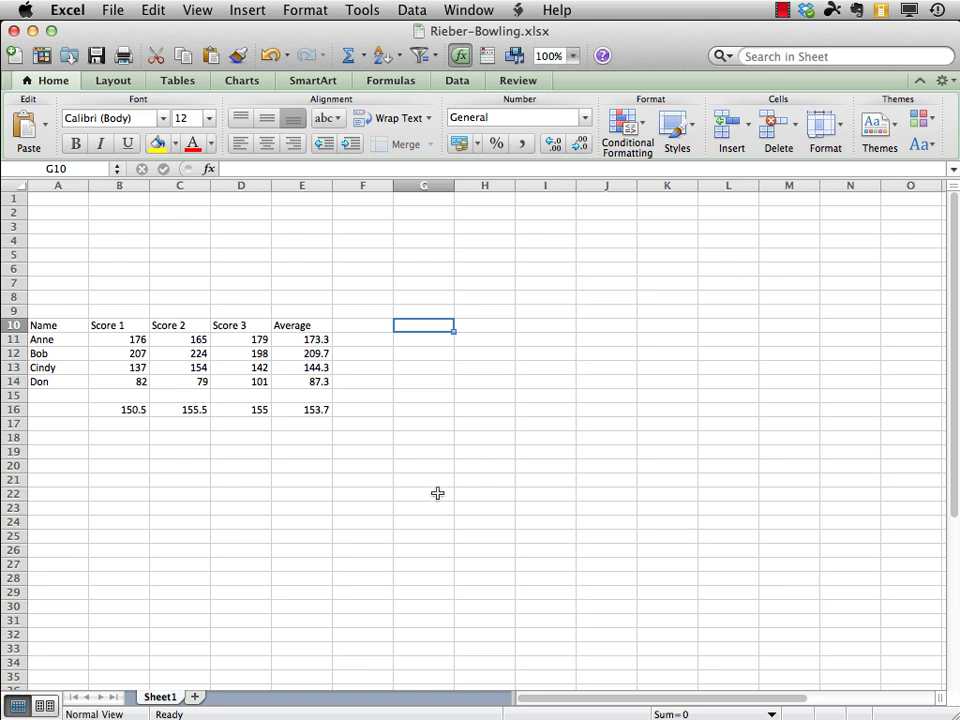
{"action": "left_click", "coordinate": [289, 452]}
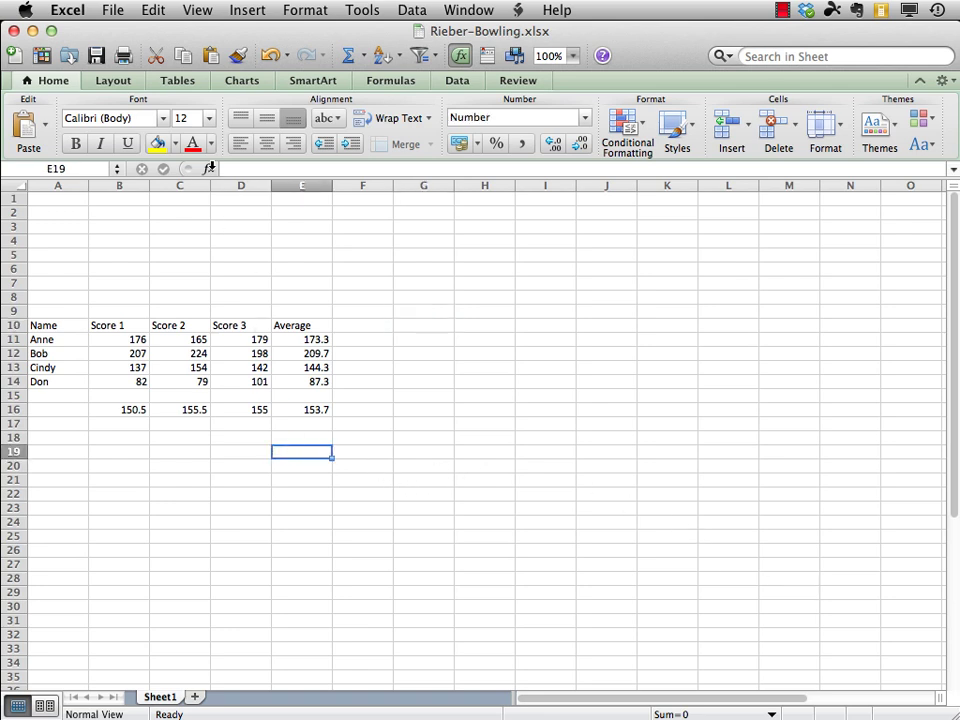
{"action": "left_click", "coordinate": [113, 11]}
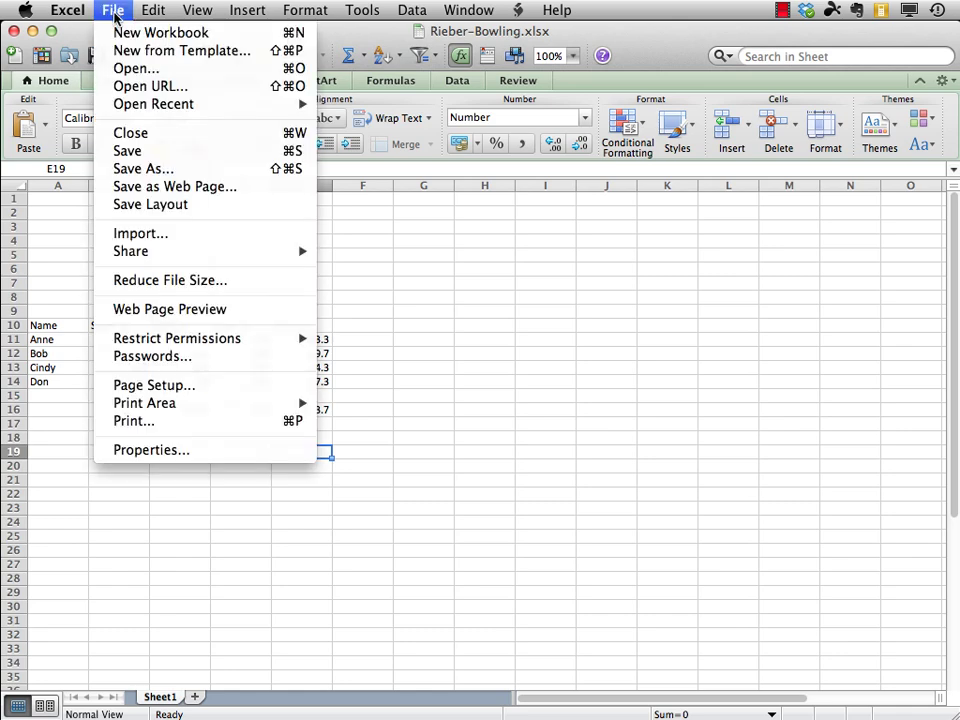
{"action": "left_click", "coordinate": [124, 150]}
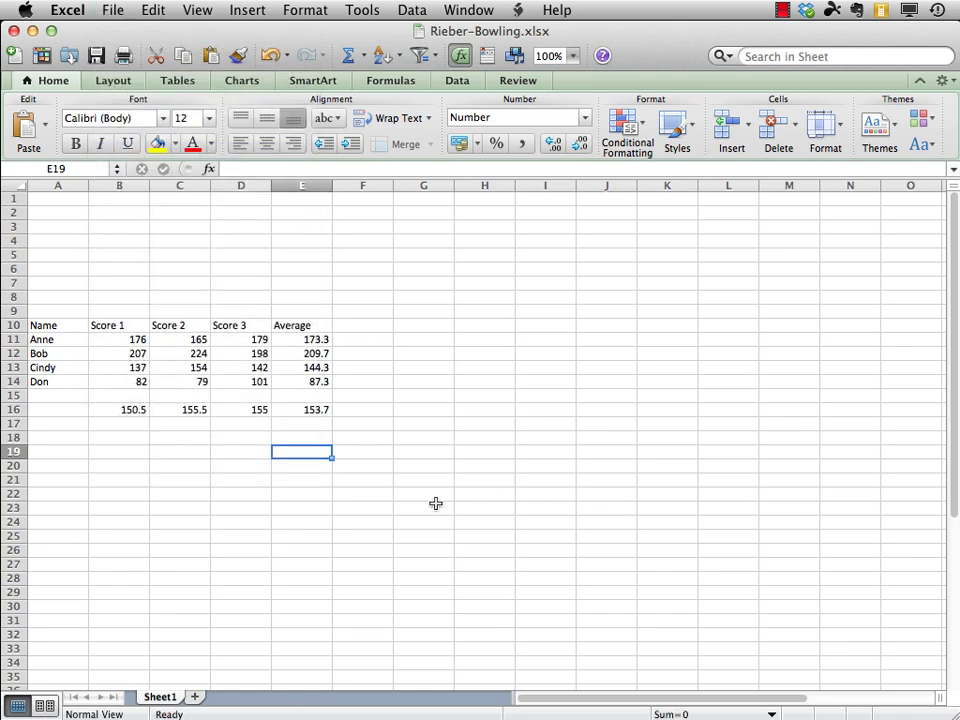